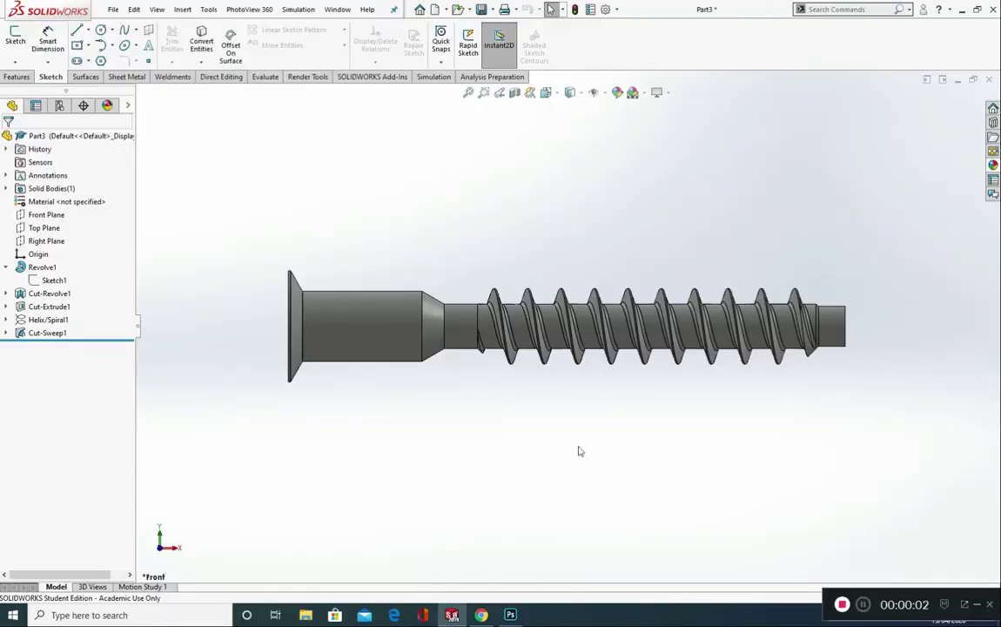
Create a new part document and start a sketch on the Front Plane
left_click(113, 9)
left_click(116, 28)
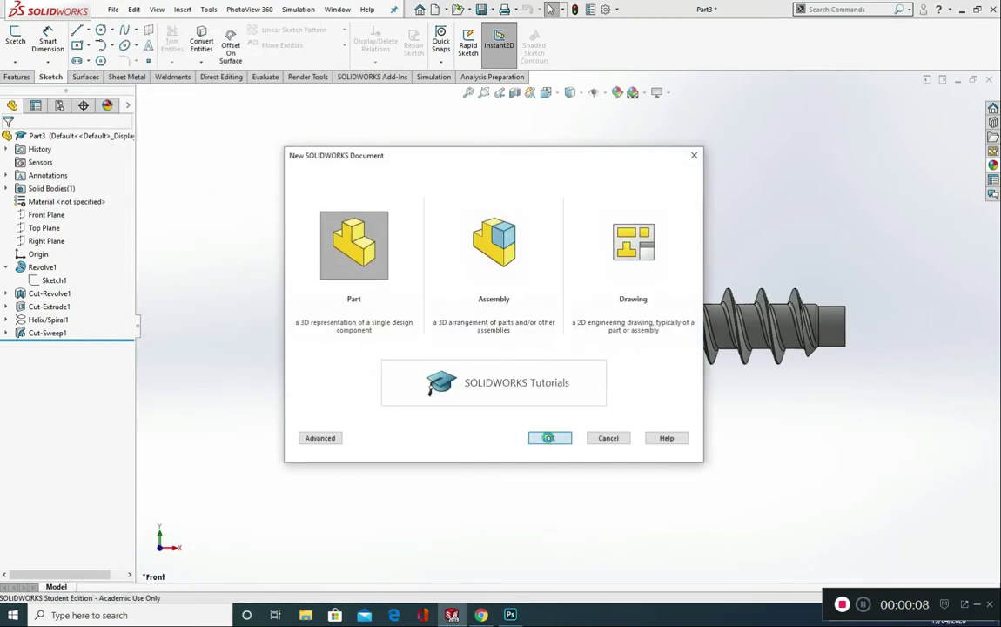
left_click(550, 437)
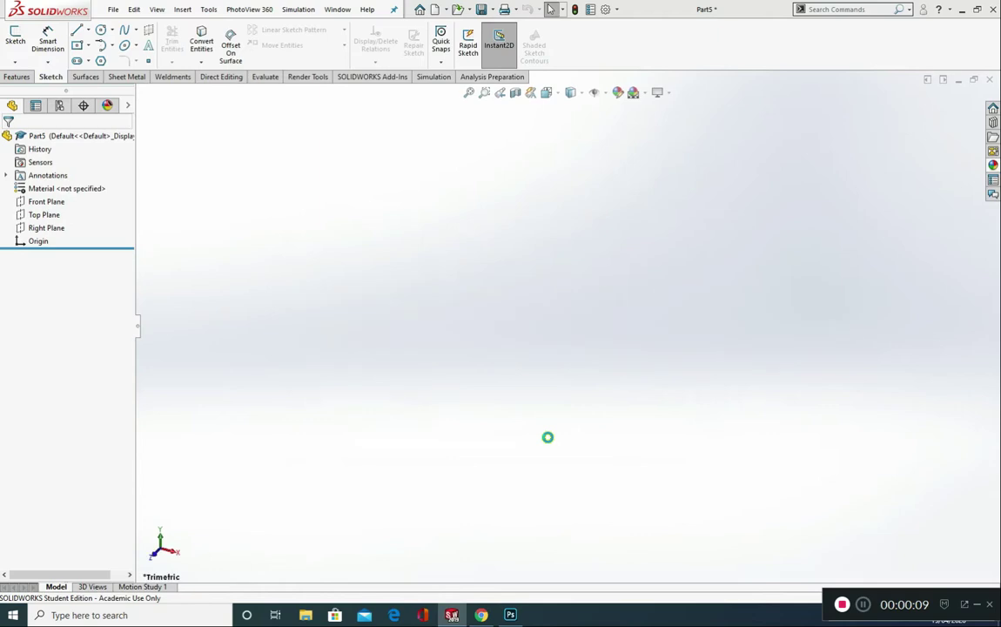
left_click(46, 201)
left_click(101, 181)
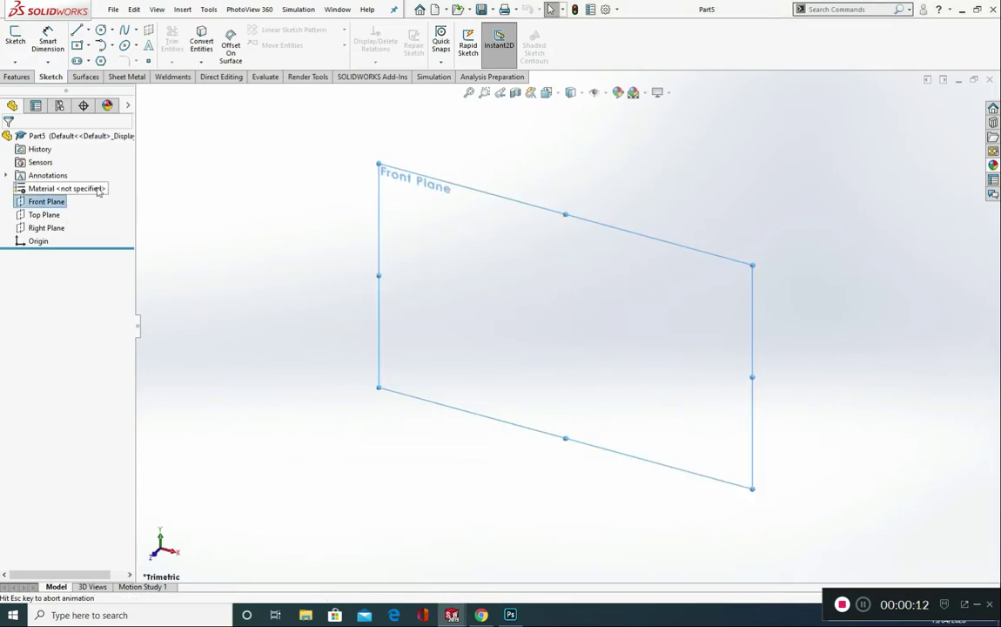
left_click(13, 40)
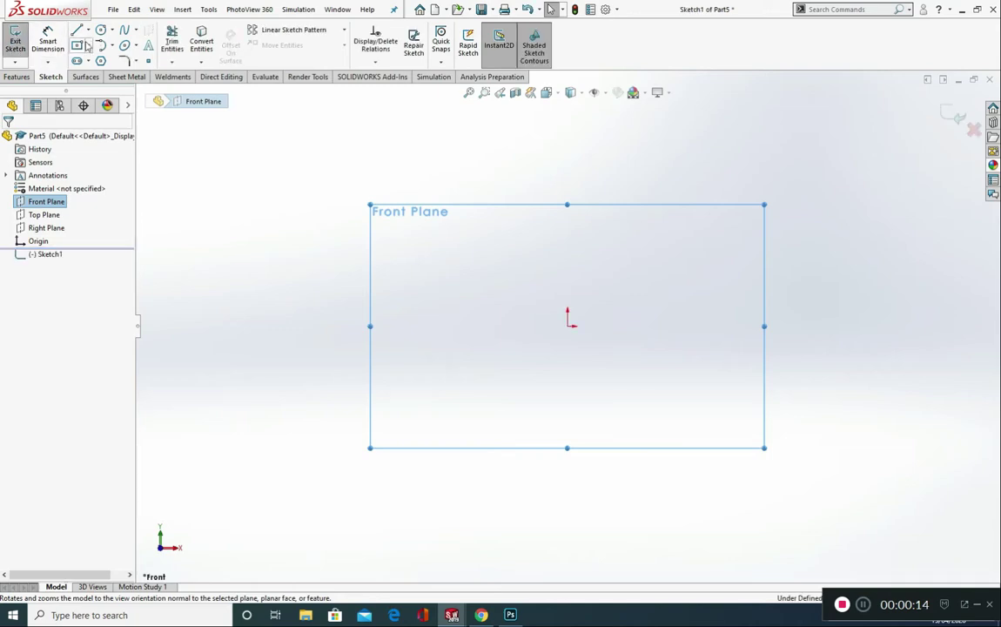
left_click(87, 32)
left_click(100, 59)
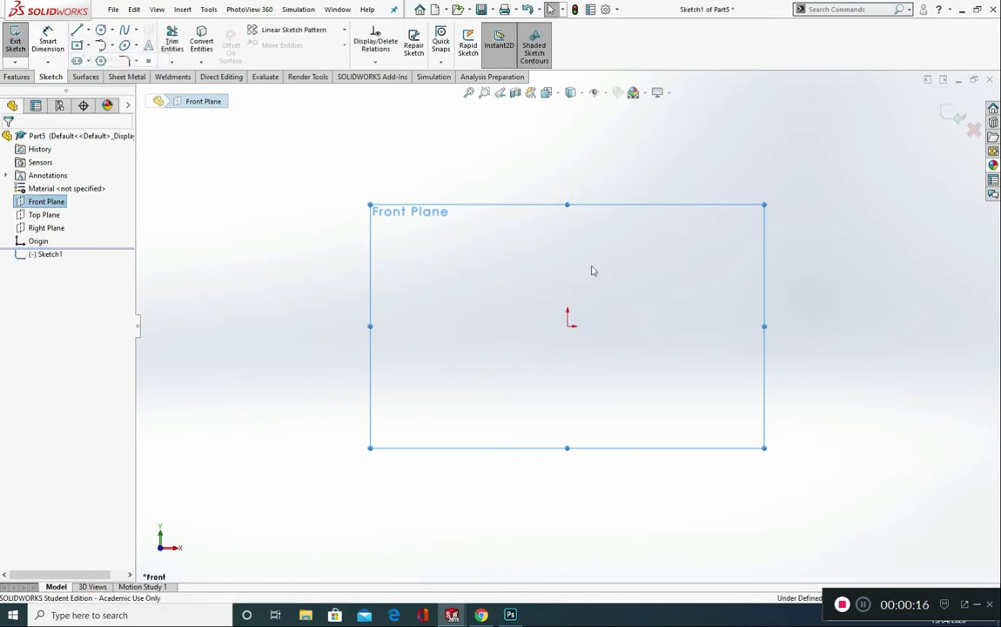
left_click(568, 327)
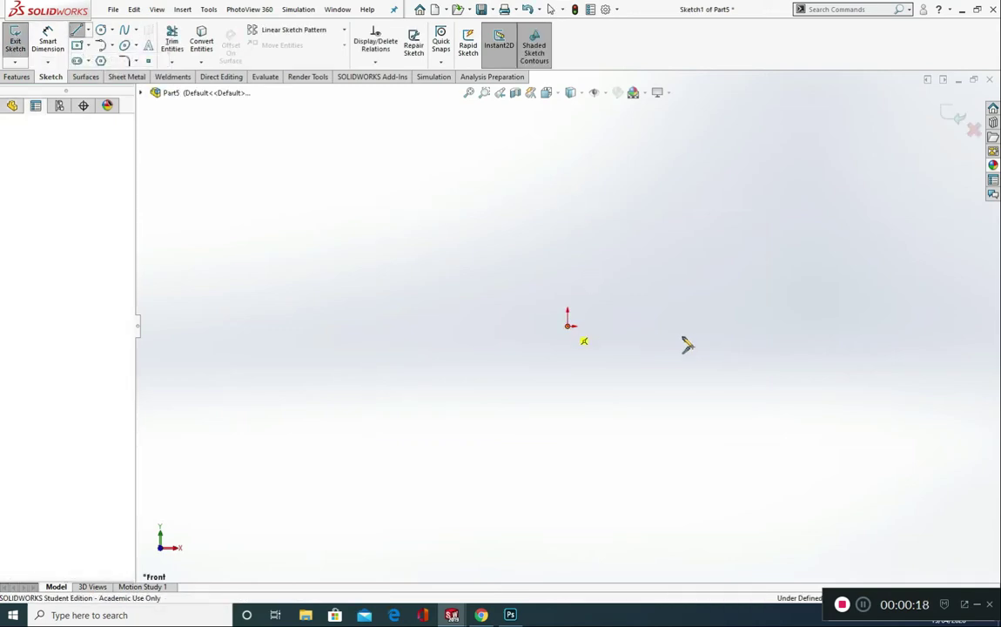
left_click(904, 327)
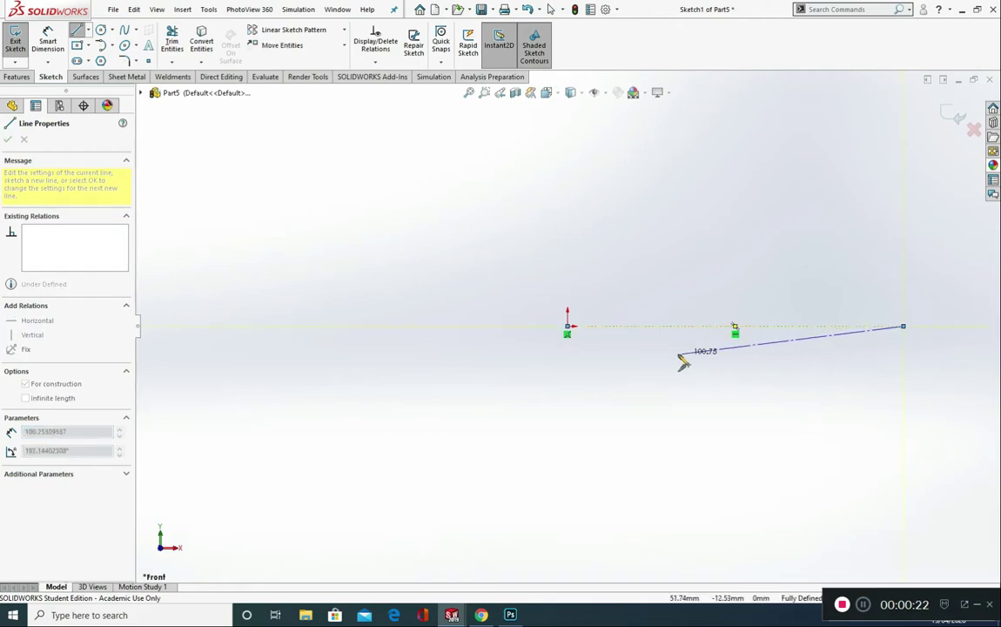
key("Escape")
left_click(667, 325)
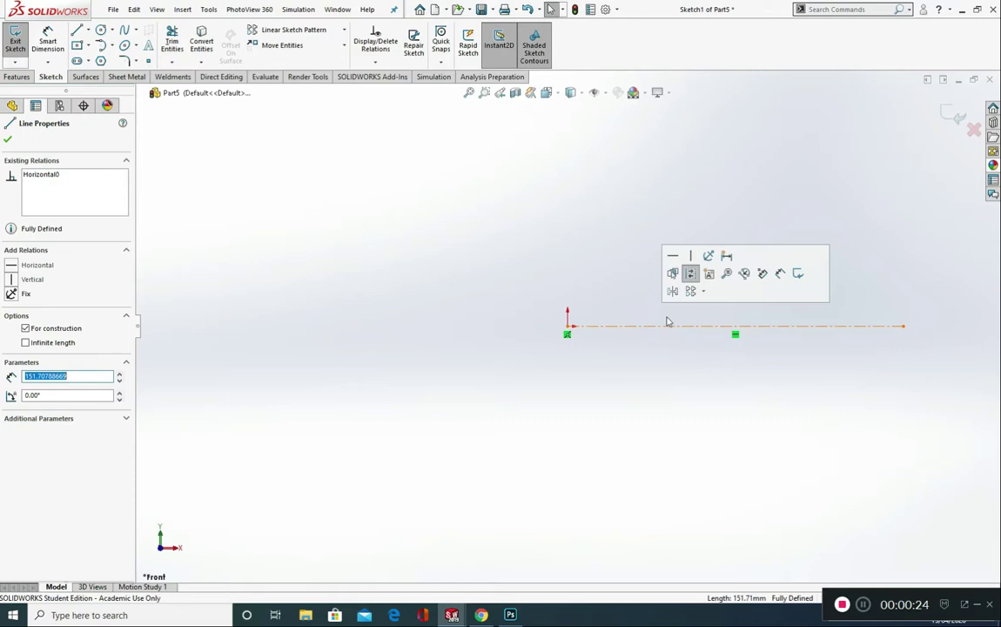
left_click(737, 337)
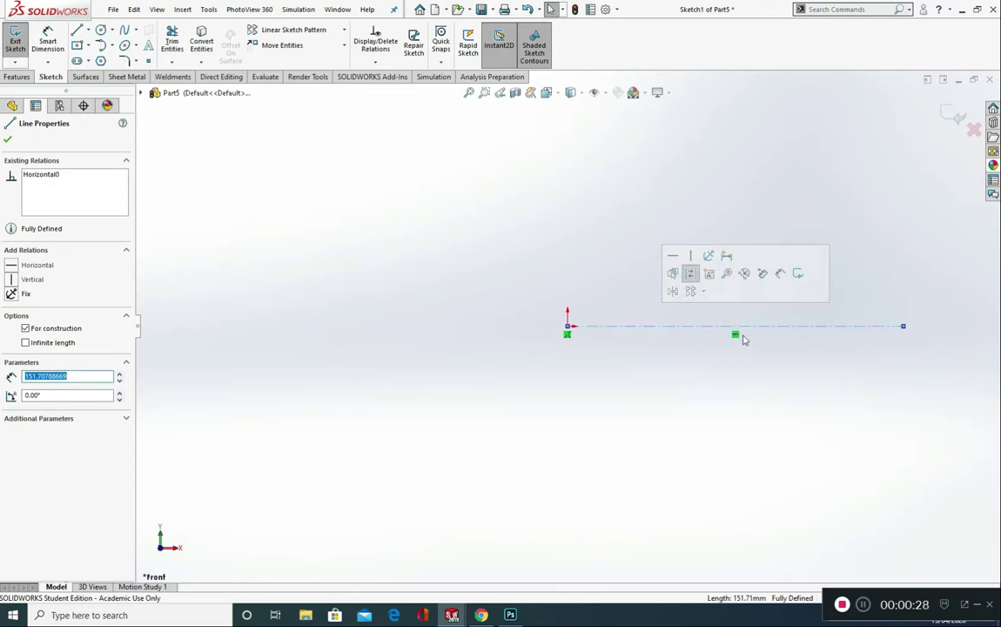
key("Escape")
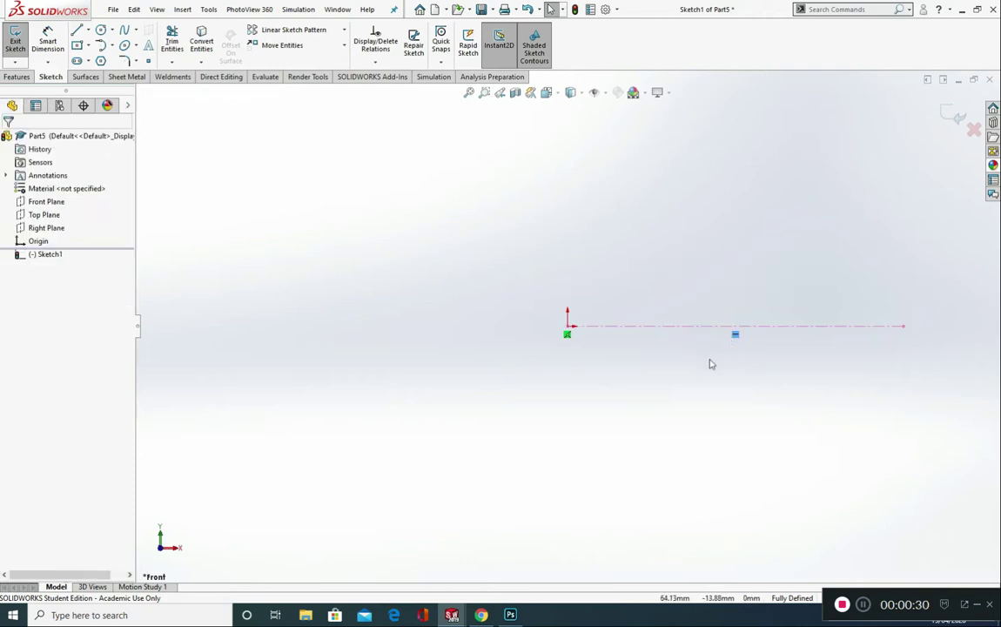
key("ctrl+z")
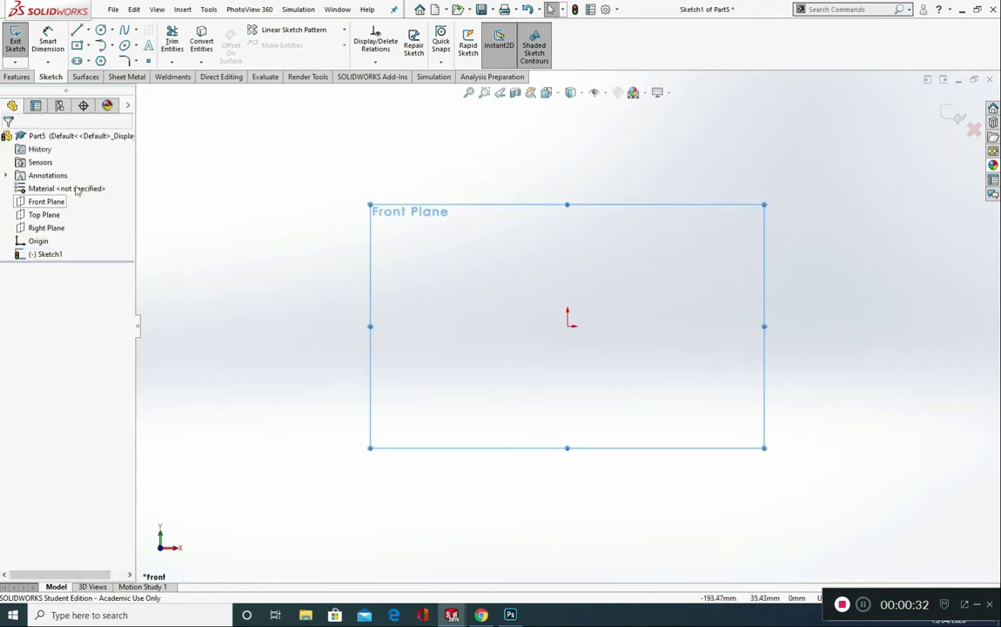
Draw a slightly sloped centerline about 143 mm long from the origin and give it a horizontal relation
left_click(87, 29)
left_click(96, 43)
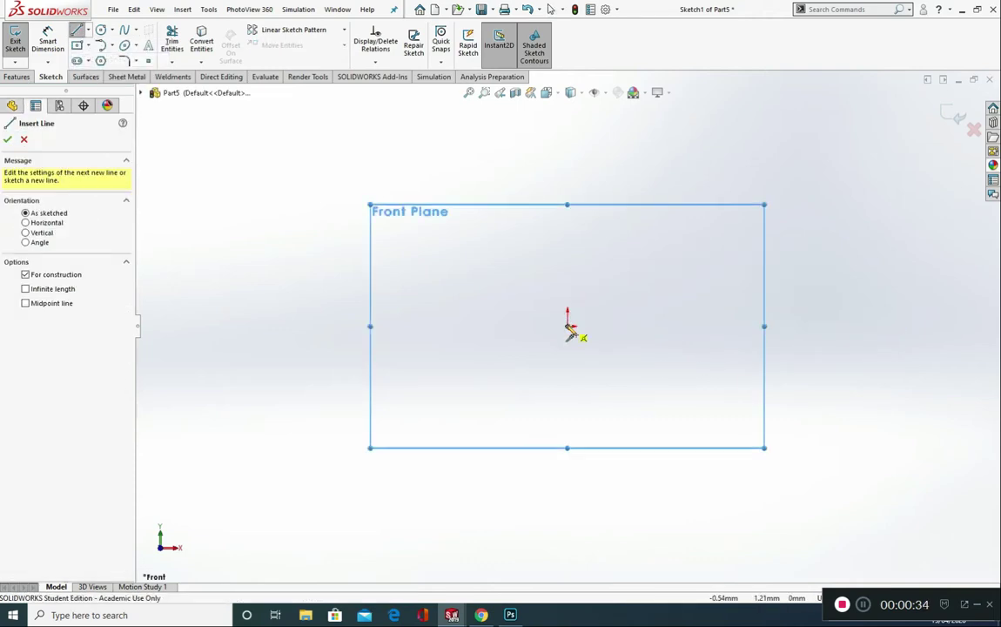
left_click(567, 325)
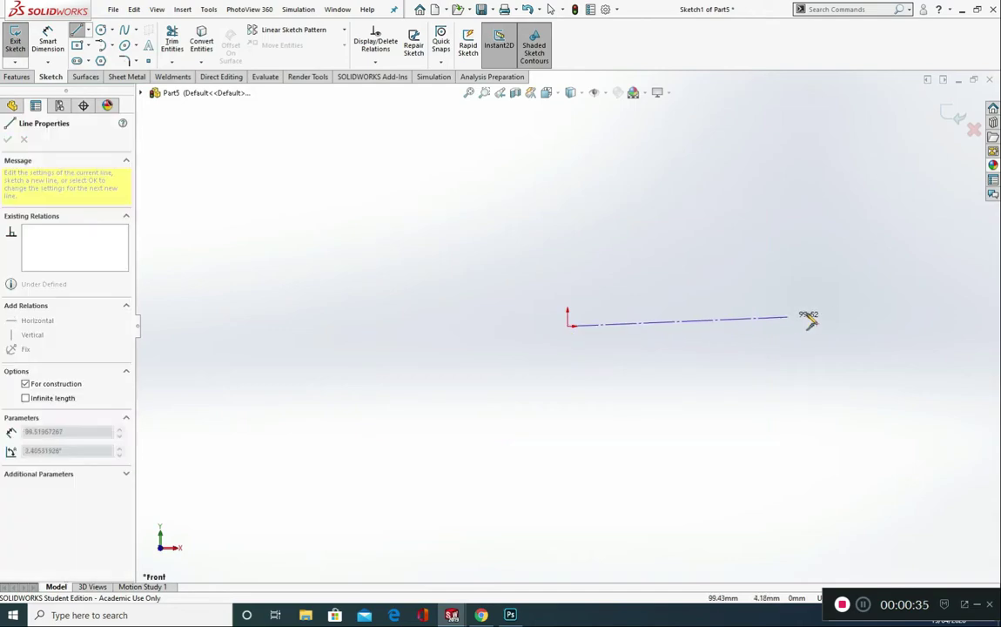
left_click(883, 315)
key("Escape")
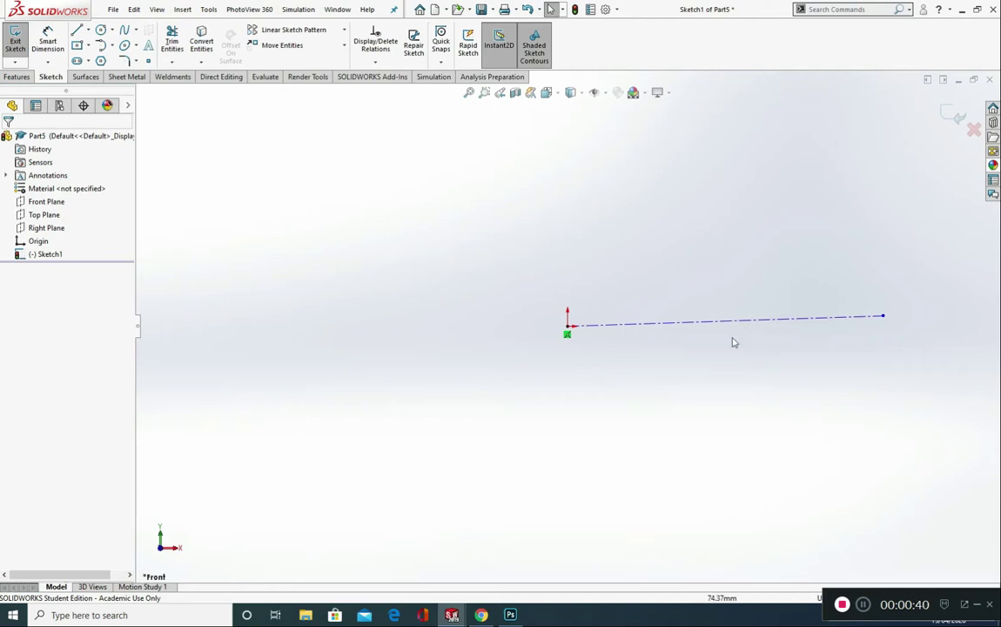
left_click(744, 327)
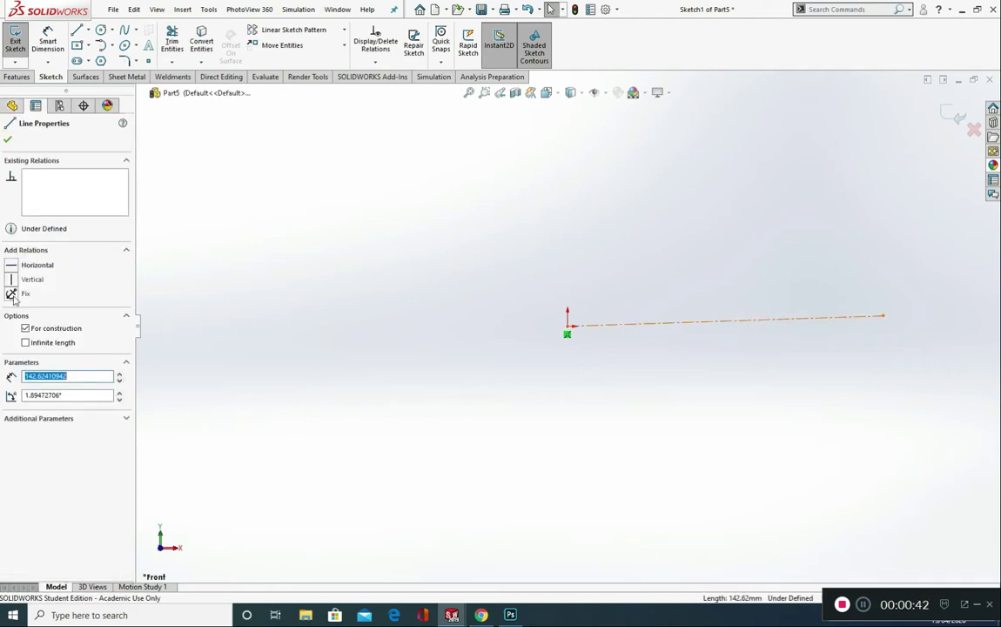
left_click(13, 269)
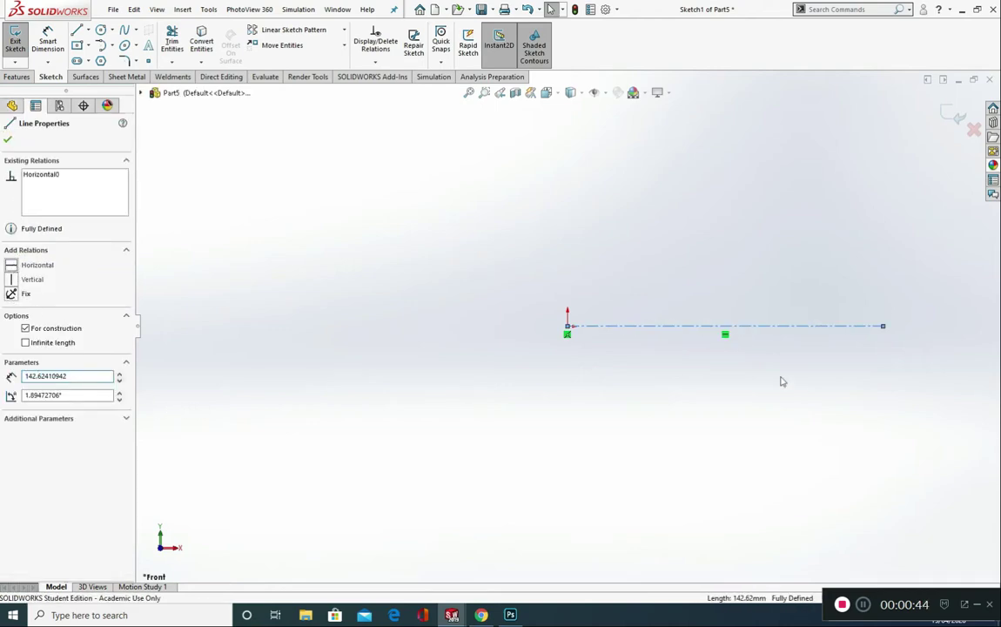
left_click(592, 402)
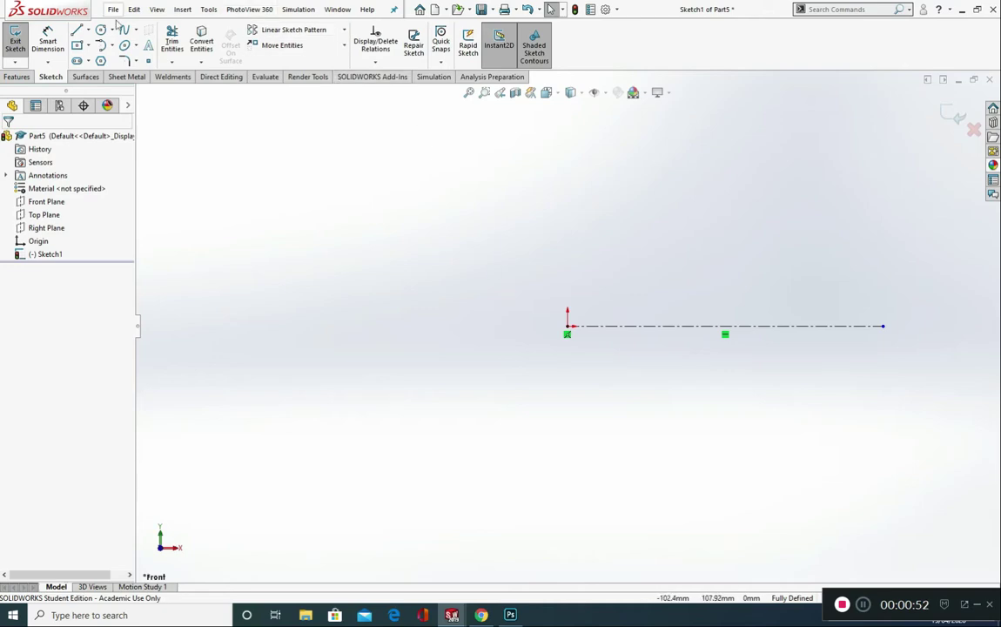
Sketch the screw head outline from the origin: a vertical line about 12 mm, a short horizontal line and a 45° downward slope about 7 mm
left_click(77, 32)
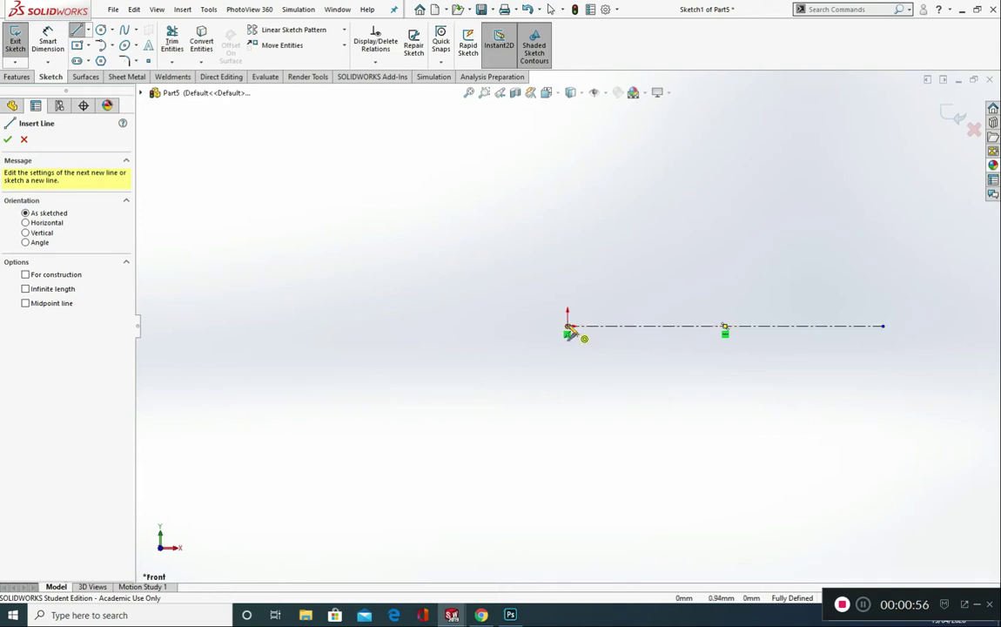
left_click(569, 328)
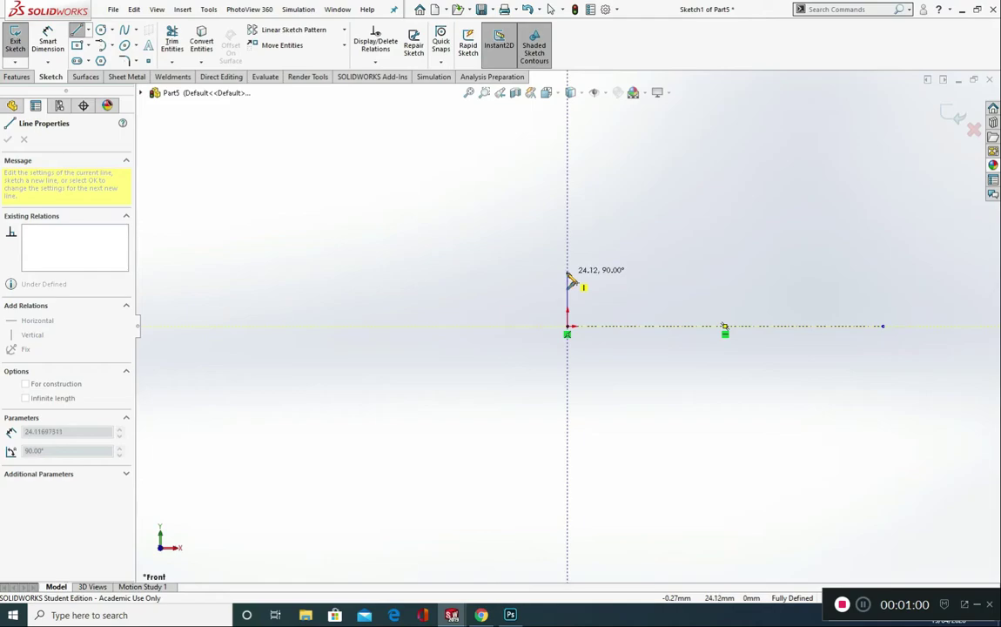
scroll(573, 283, "down", 3)
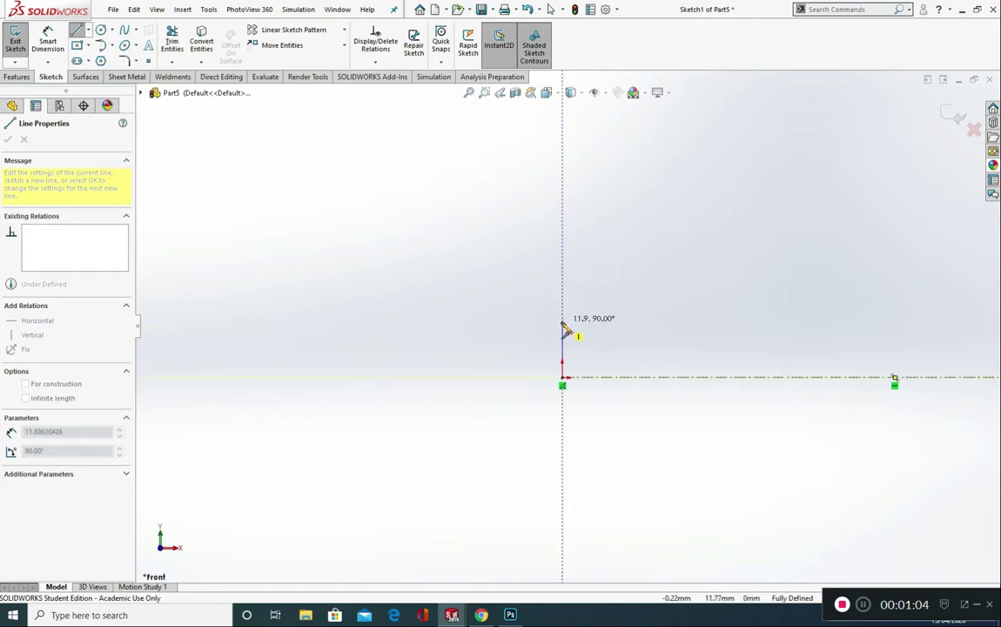
left_click(562, 323)
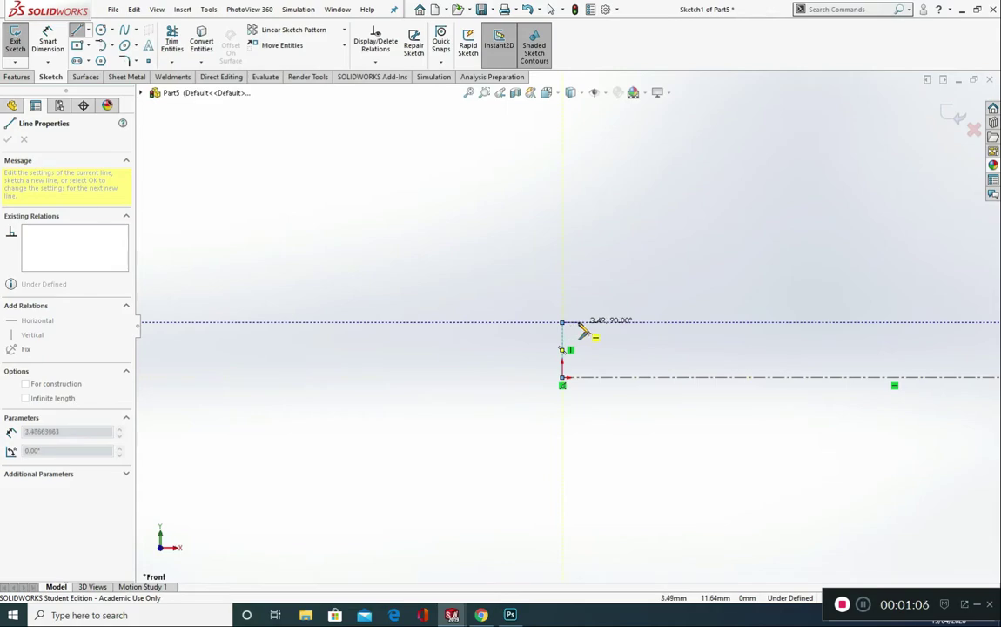
left_click(575, 323)
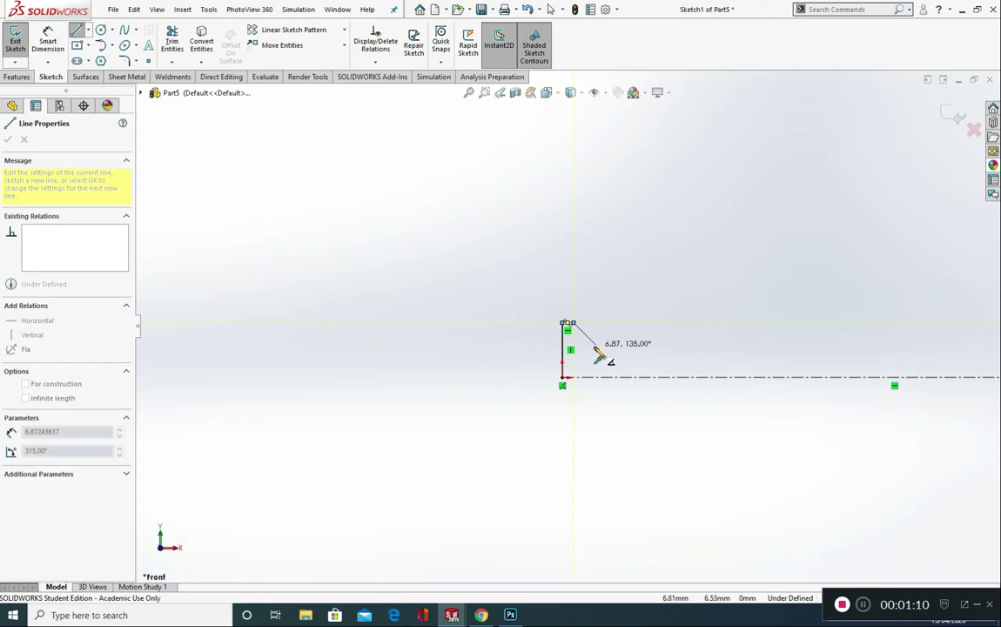
left_click(596, 346)
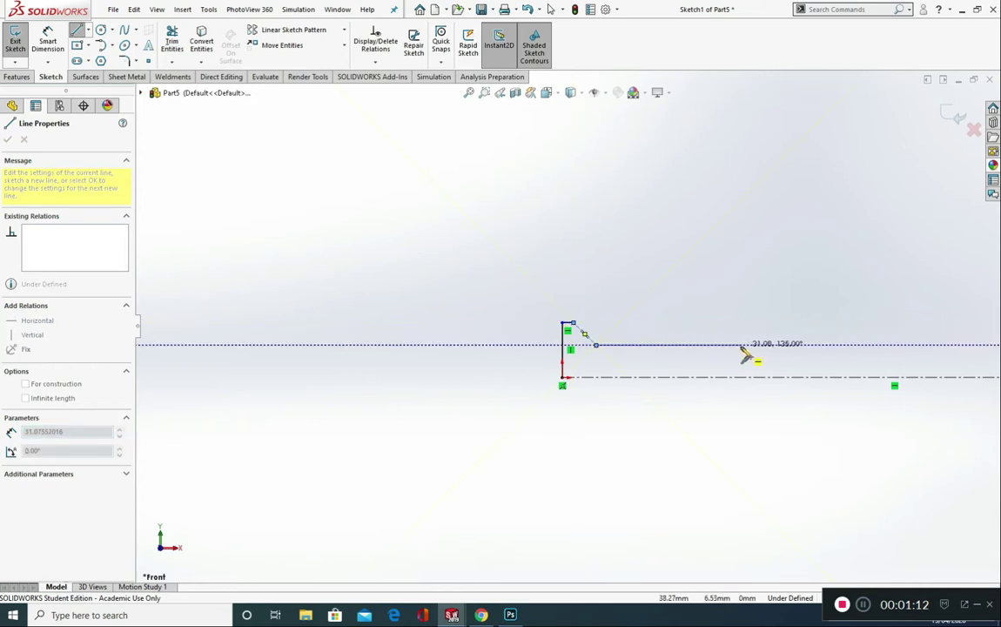
Continue the outline with a horizontal shank line, a 45° downward slope about 4 mm, a short horizontal neck and a 45° upward slope
left_click(713, 345)
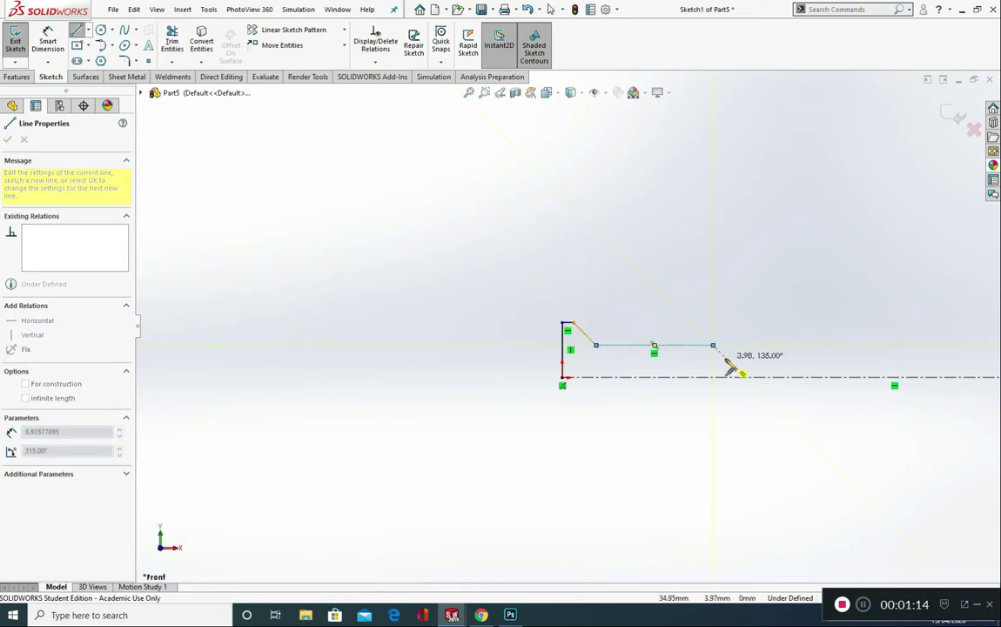
left_click(726, 358)
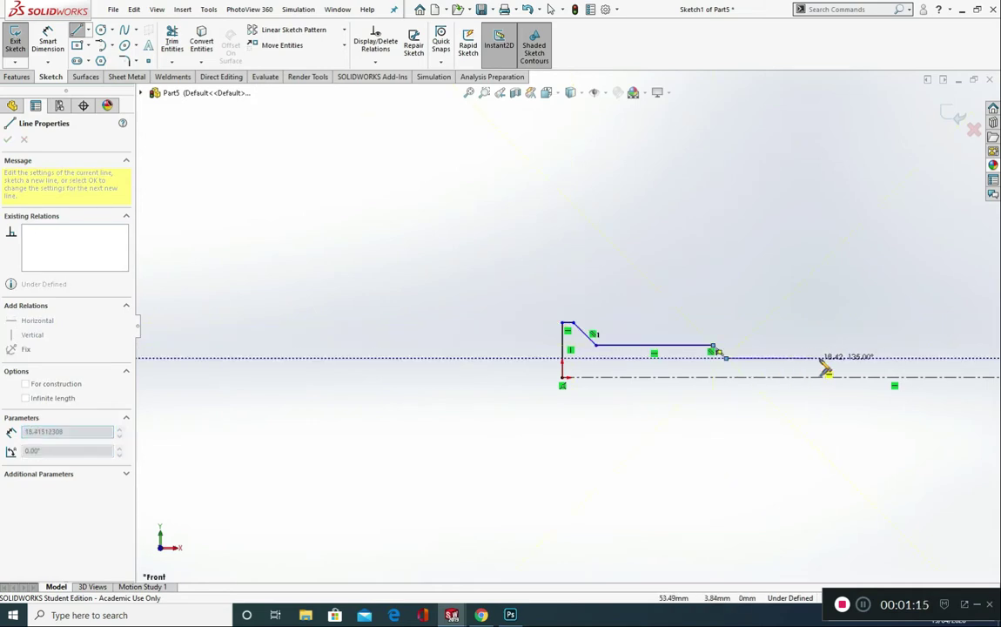
left_click(770, 358)
left_click(785, 345)
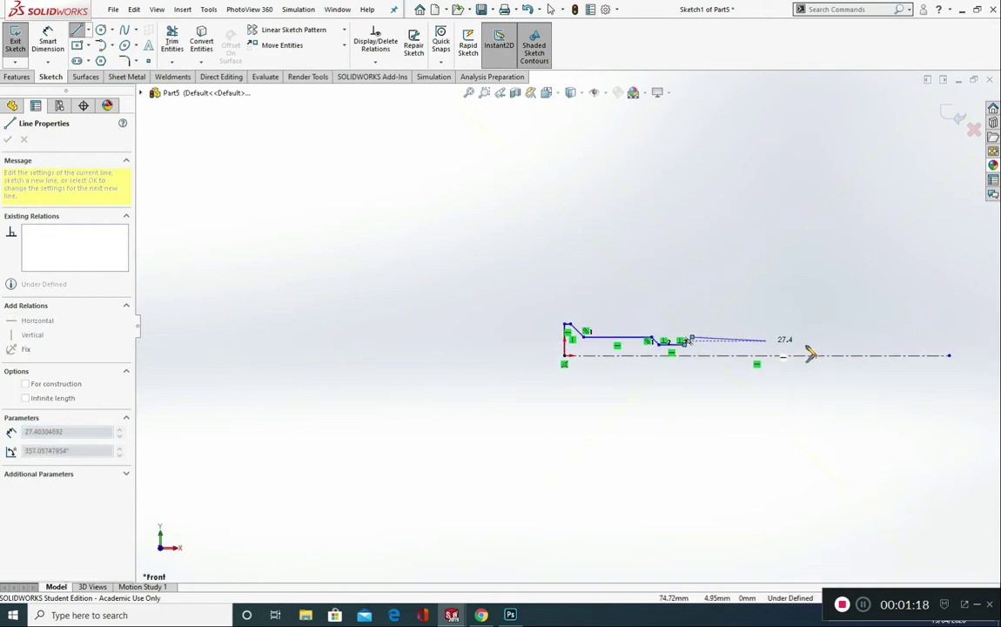
Finish the outline with a thread line about 64 mm, a downward slope, a short tip and a vertical end, closing it along the centerline
key("ctrl+Left")
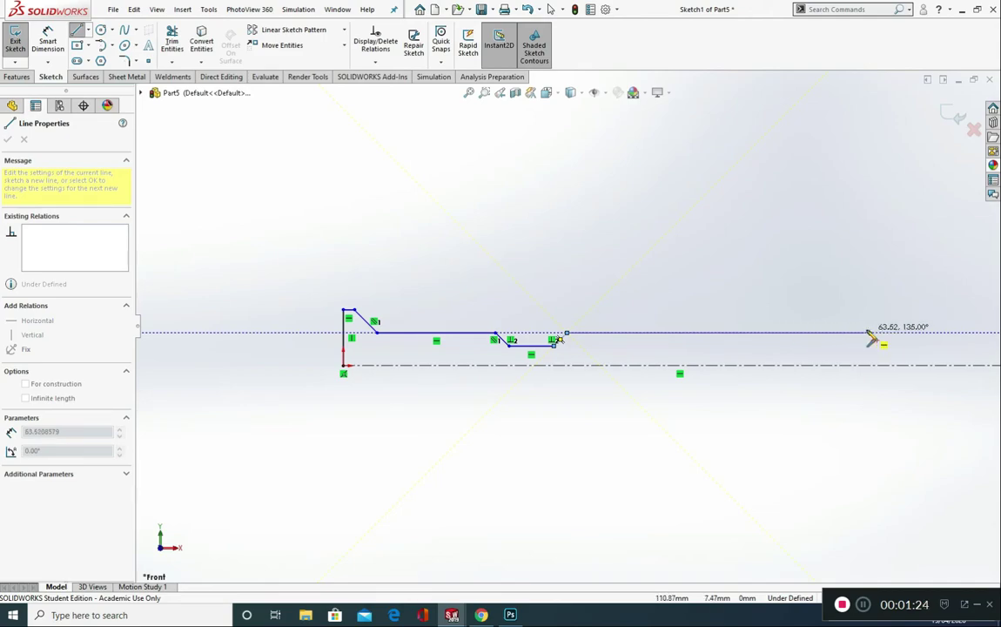
left_click(867, 333)
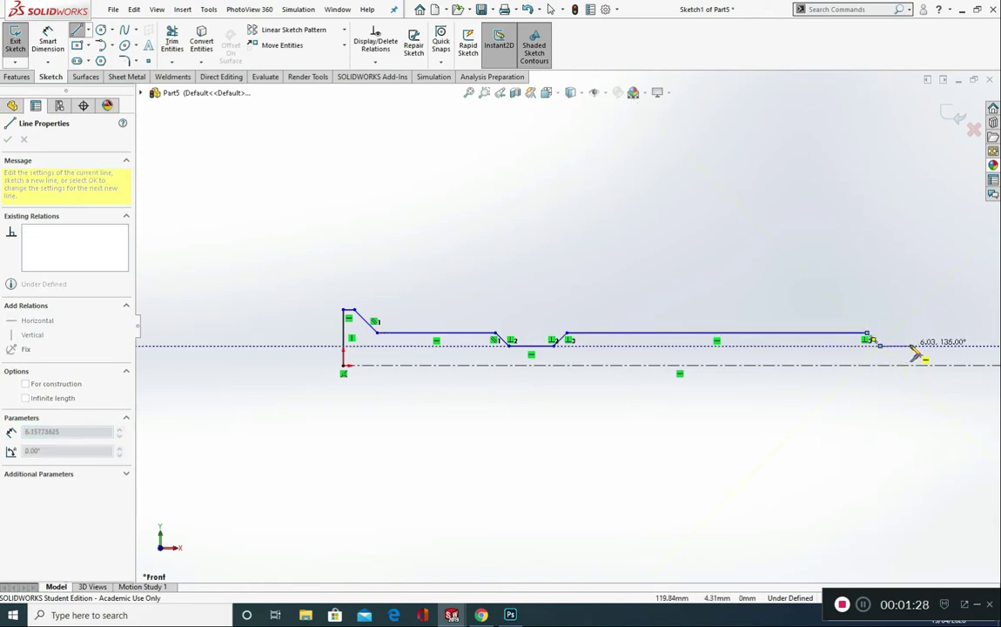
left_click(911, 346)
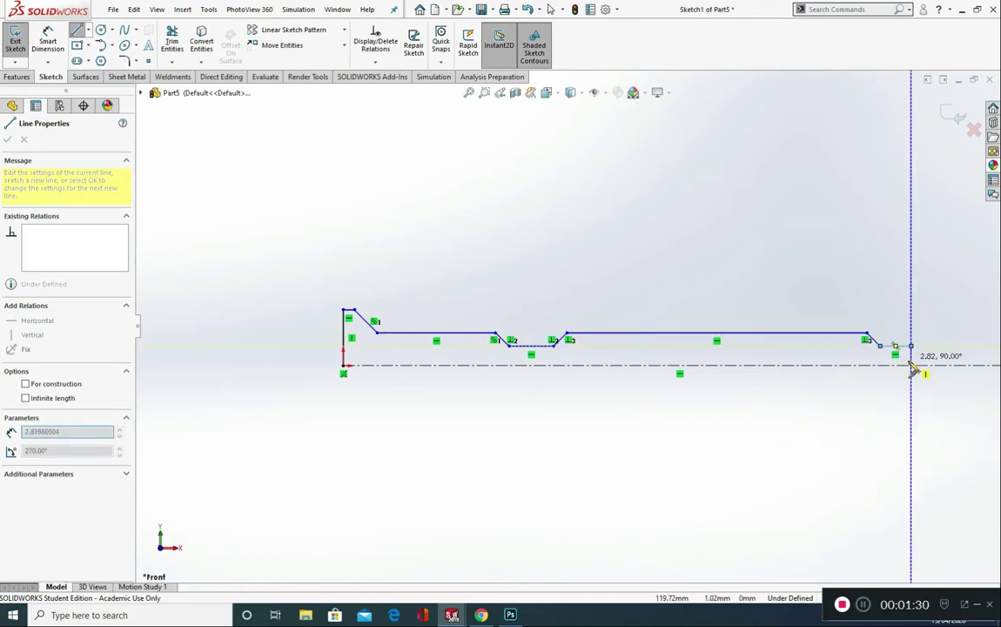
left_click(911, 364)
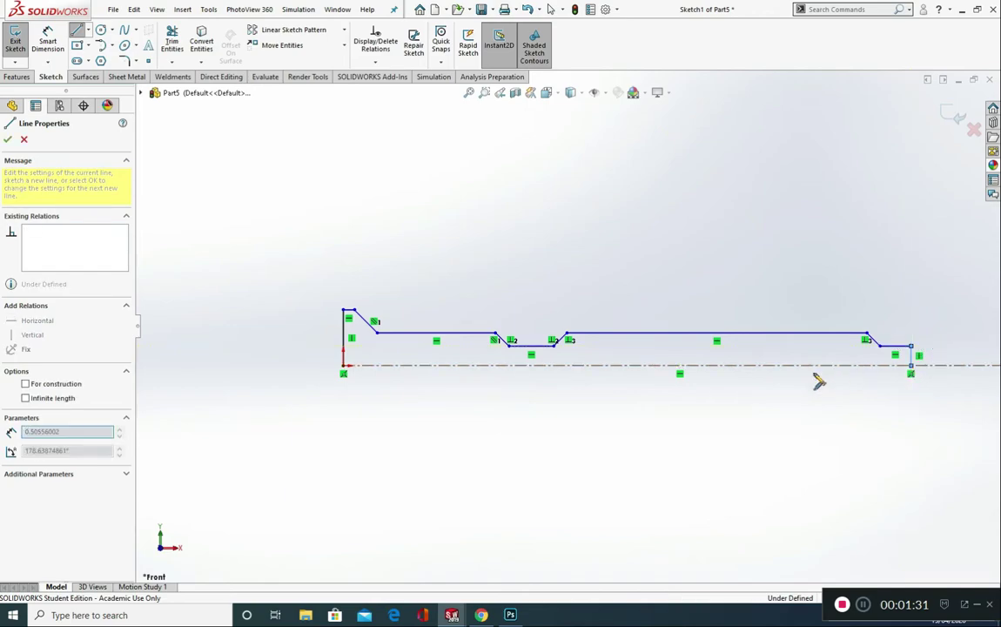
left_click(344, 365)
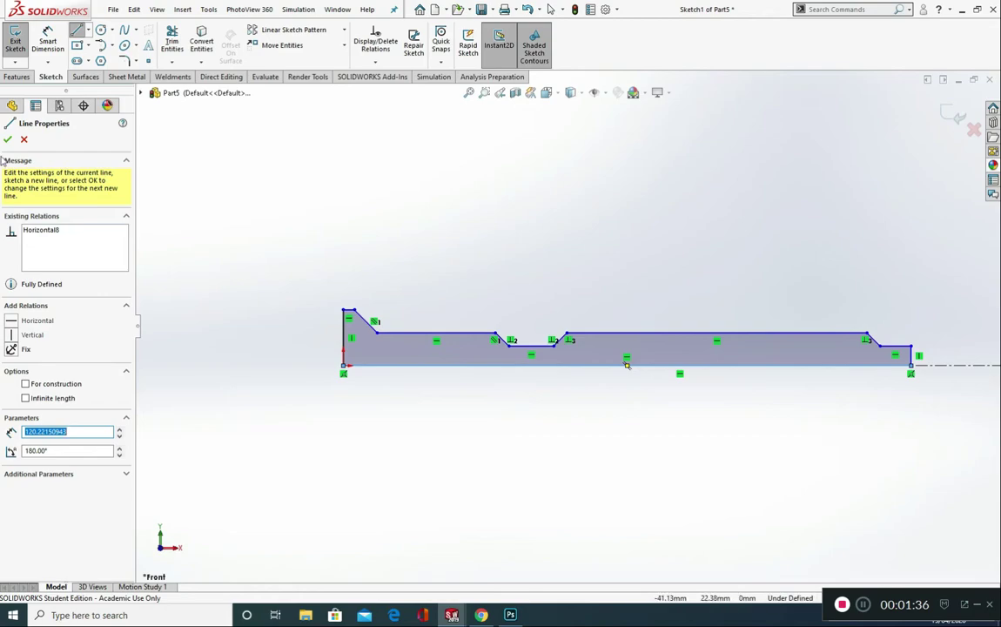
left_click(7, 140)
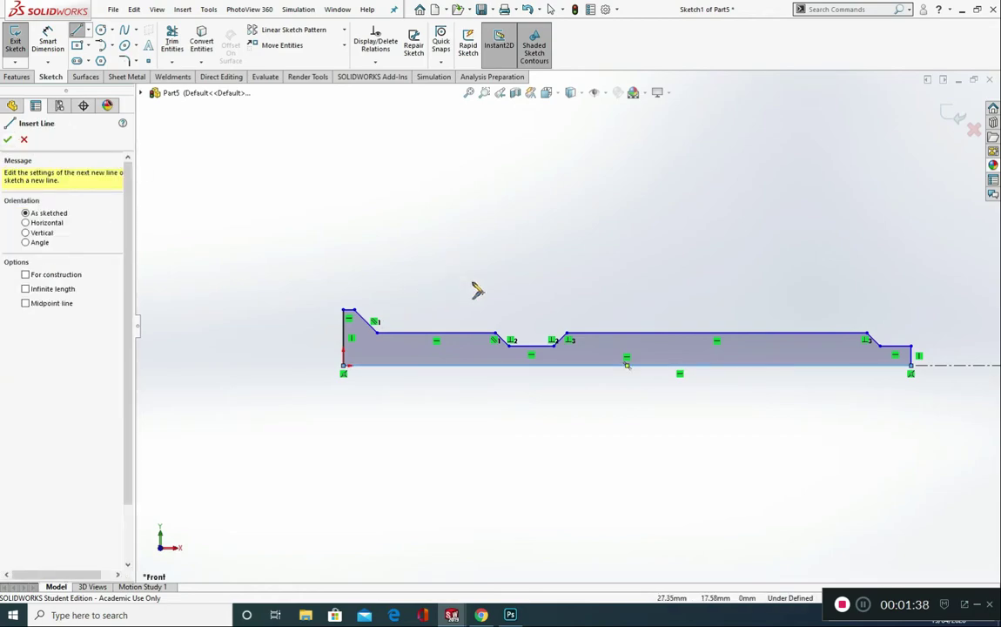
Dimension the overall screw length between the head's vertical line and the vertical tip end as 50 mm
left_click(48, 41)
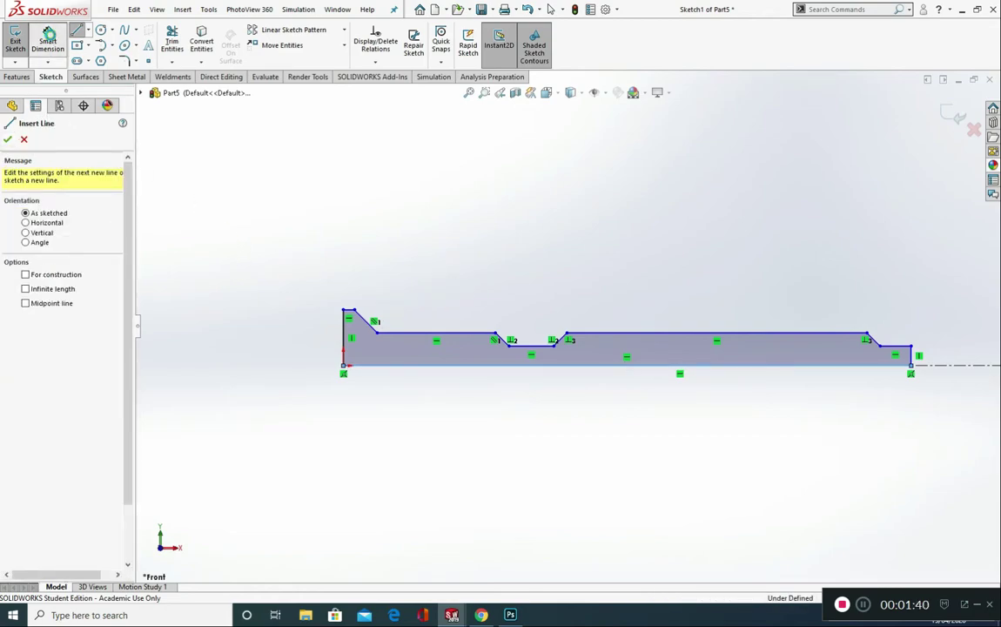
left_click(348, 327)
left_click(911, 352)
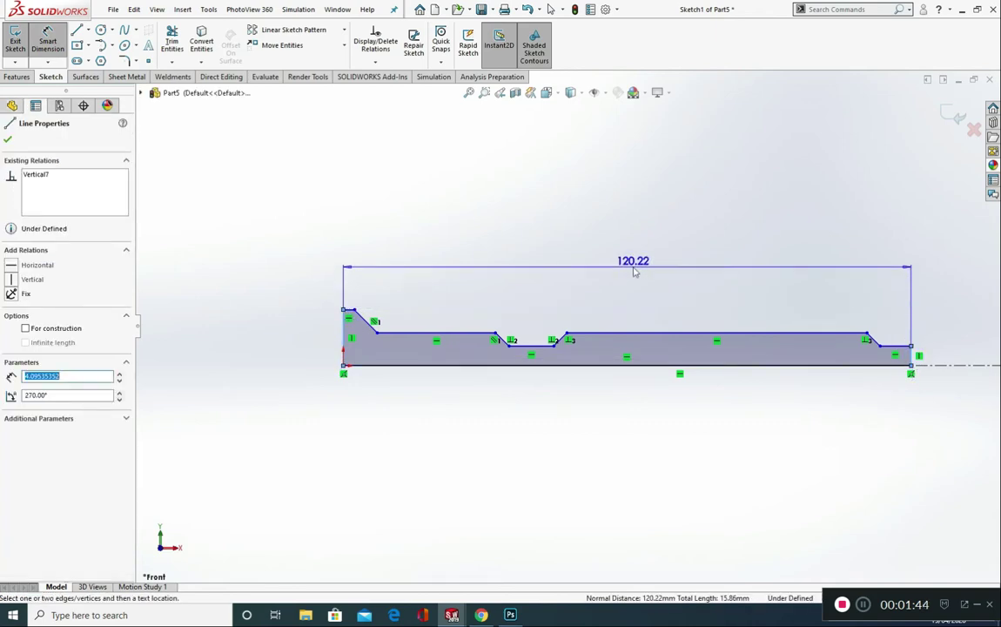
left_click(635, 267)
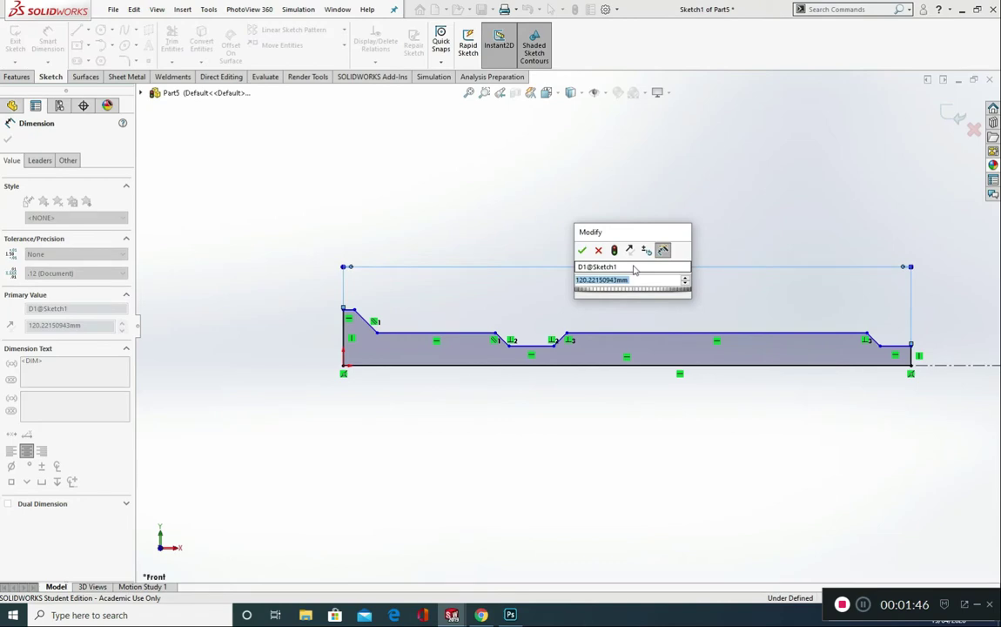
type("50")
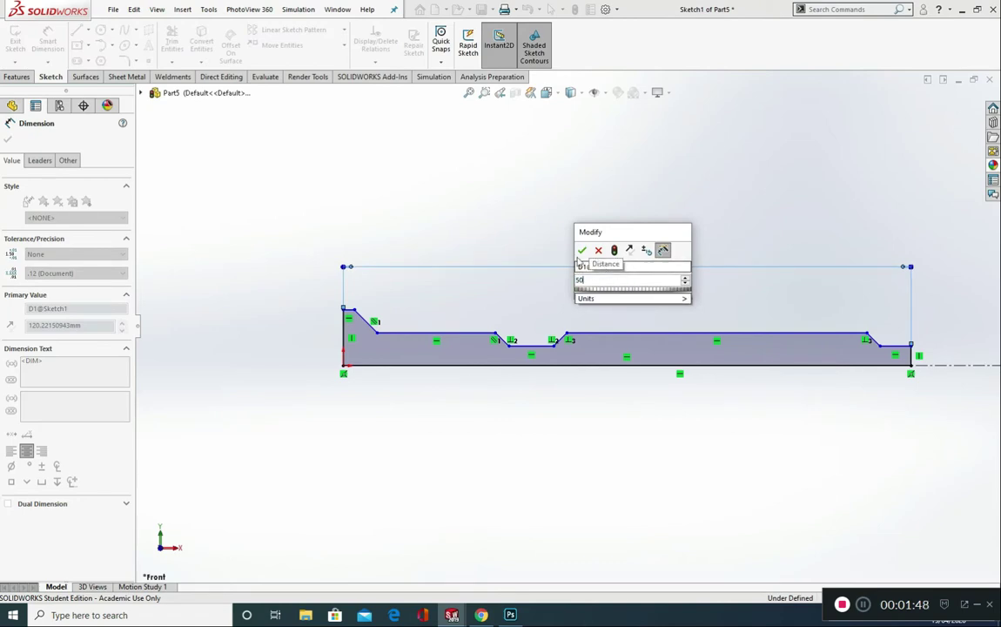
key("Return")
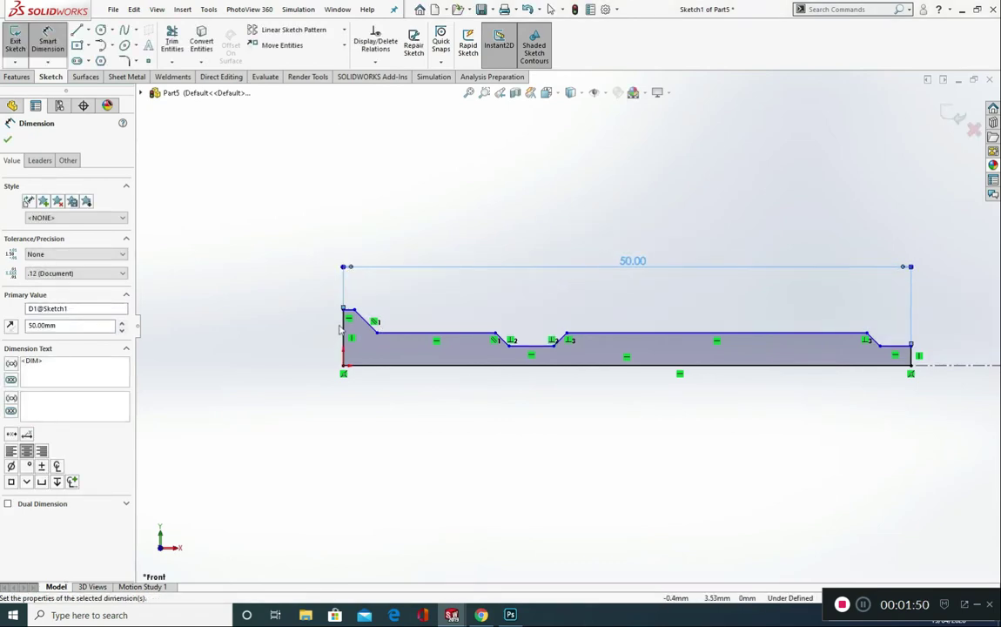
Dimension the head's vertical line at the origin as 5 mm
left_click(343, 327)
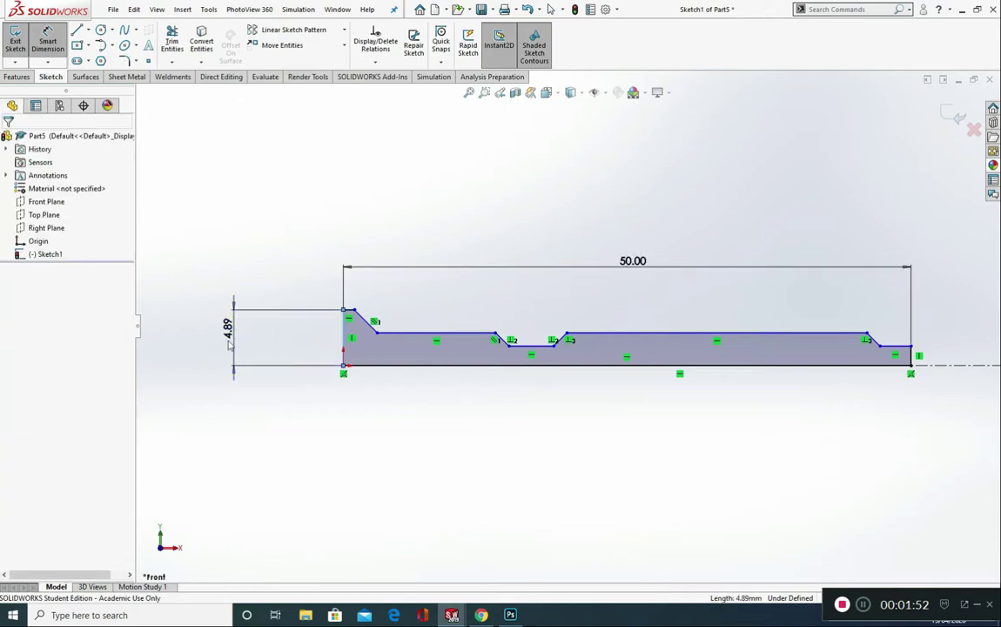
left_click(230, 345)
type("5")
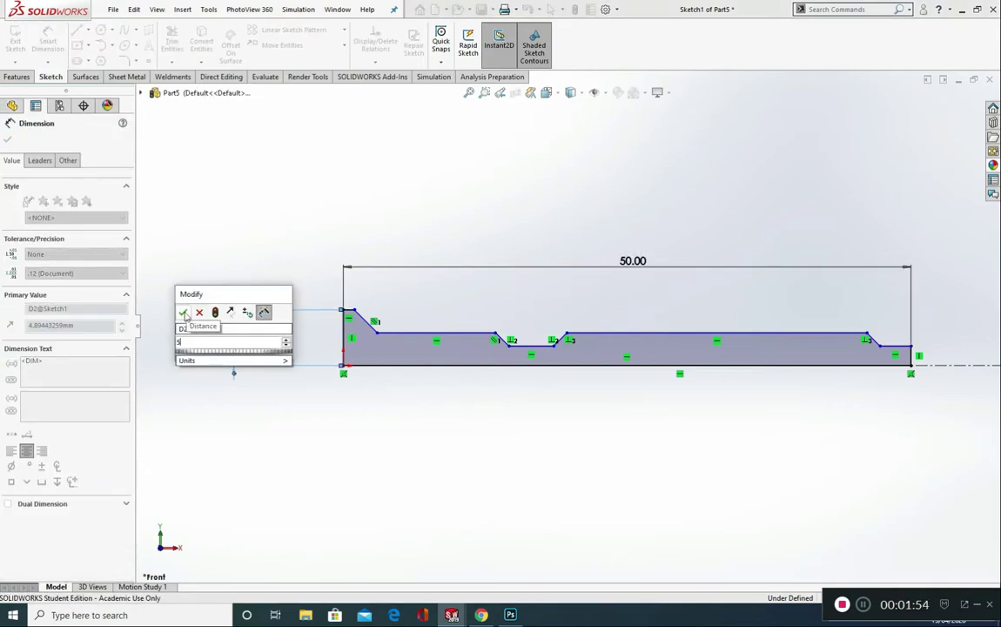
key("Return")
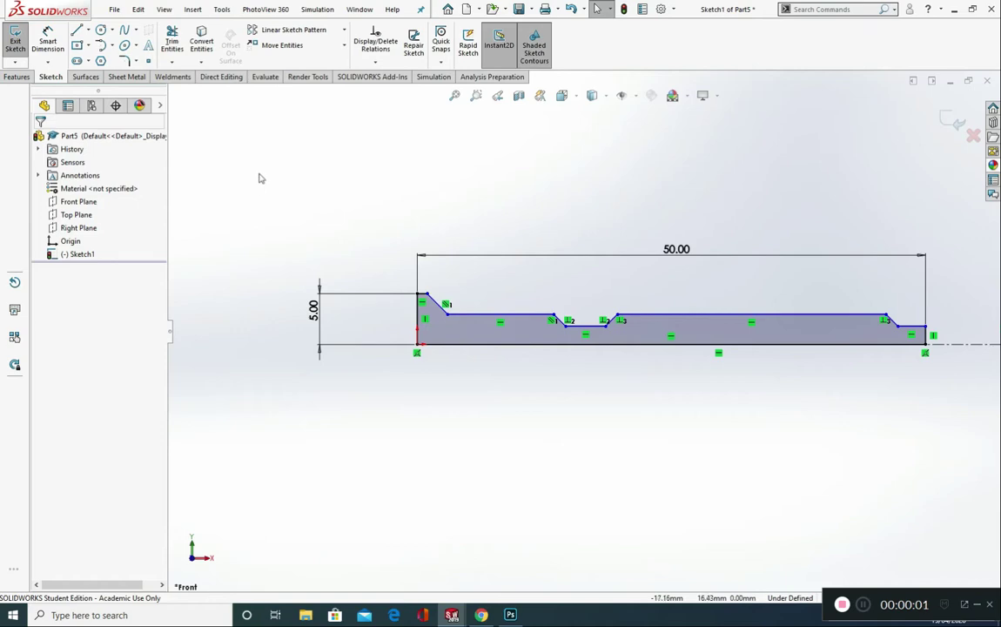
Dimension the short horizontal line on top of the screw head as 0.2 mm
left_click(47, 39)
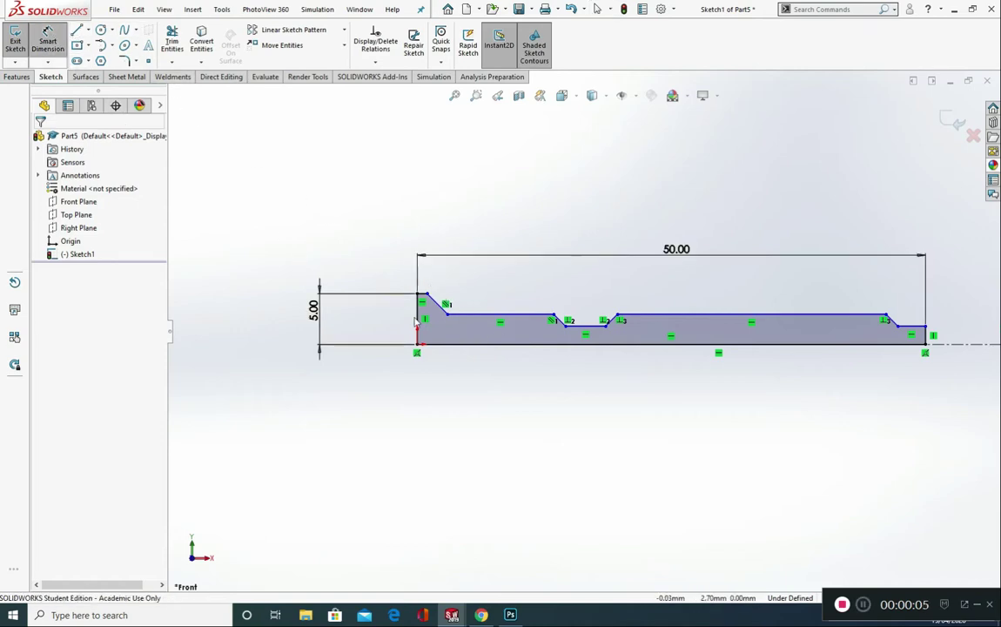
key("Escape")
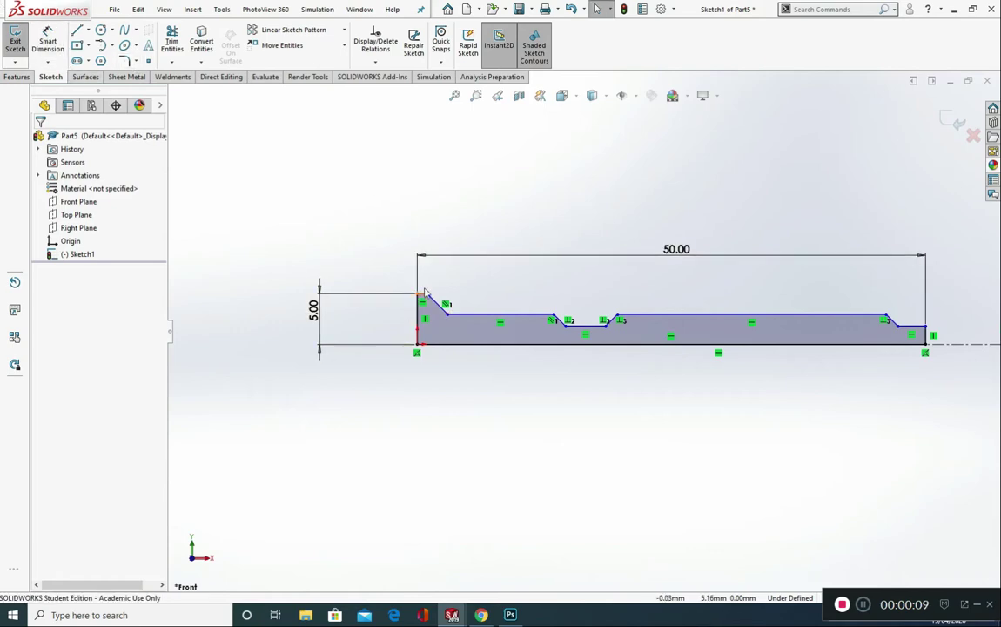
left_click(48, 40)
scroll(447, 291, "down", 5)
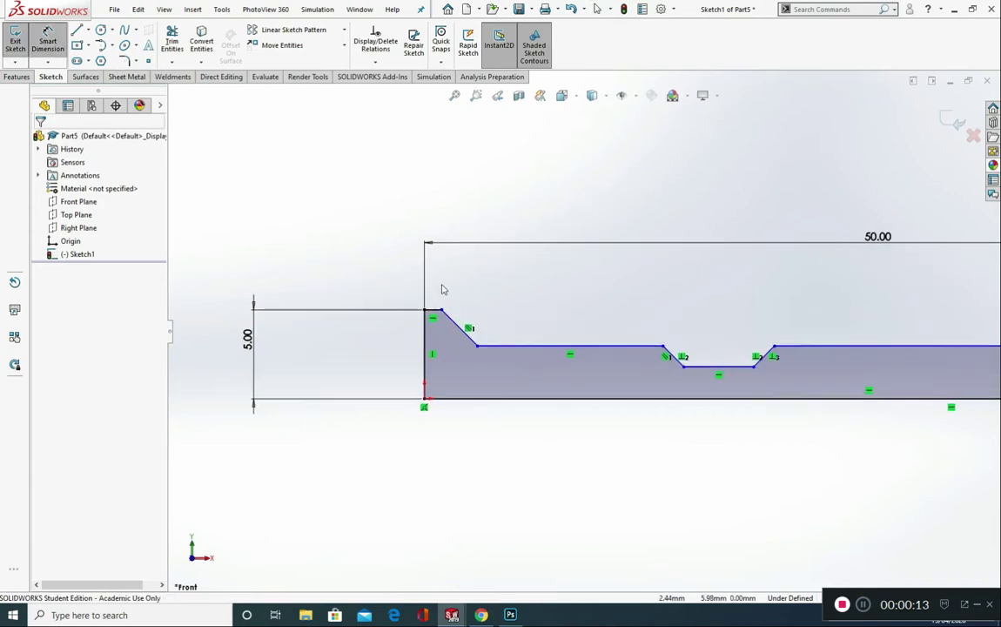
left_click(451, 308)
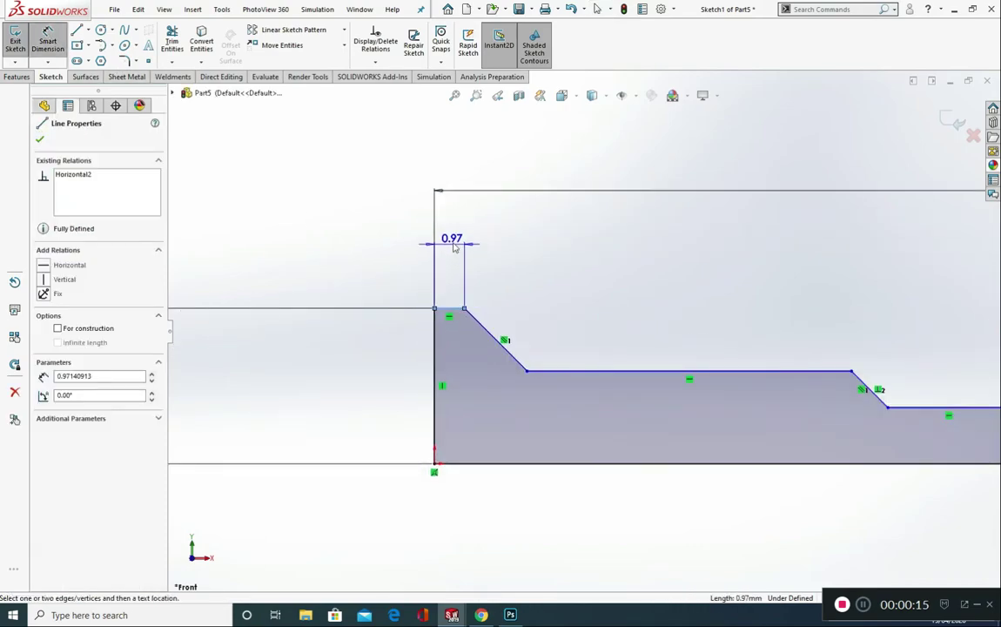
left_click(453, 243)
type("0.2")
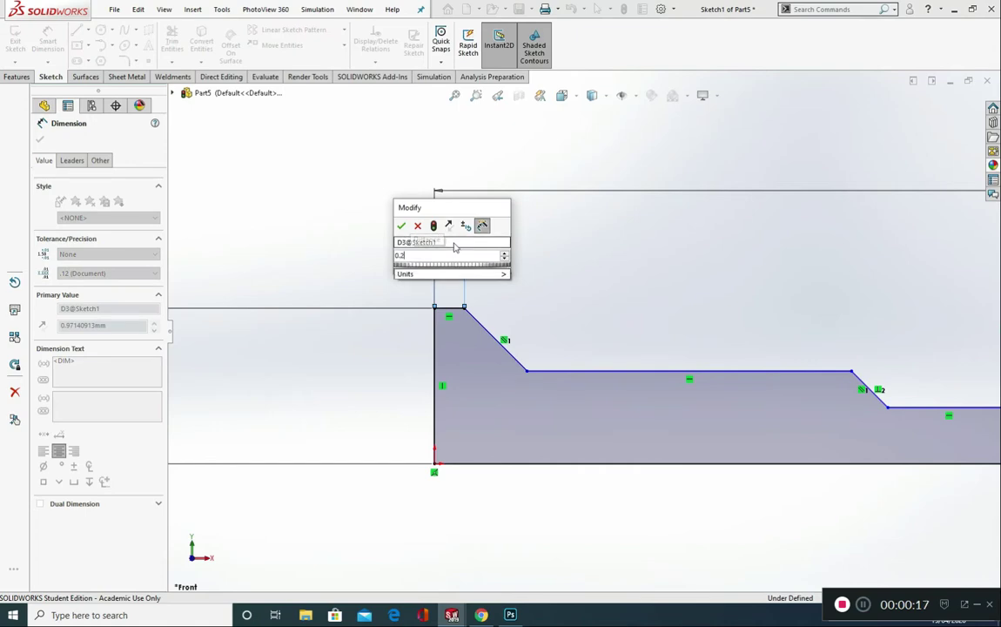
key("Return")
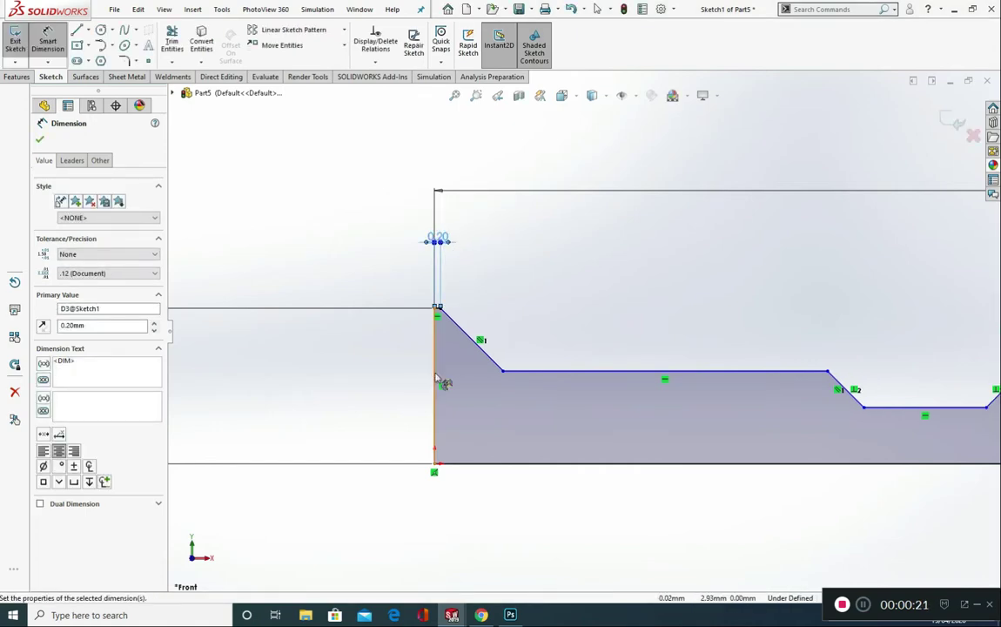
Dimension the horizontal distance from the head's vertical line to the far end of the shank line as 12 mm
left_click(434, 379)
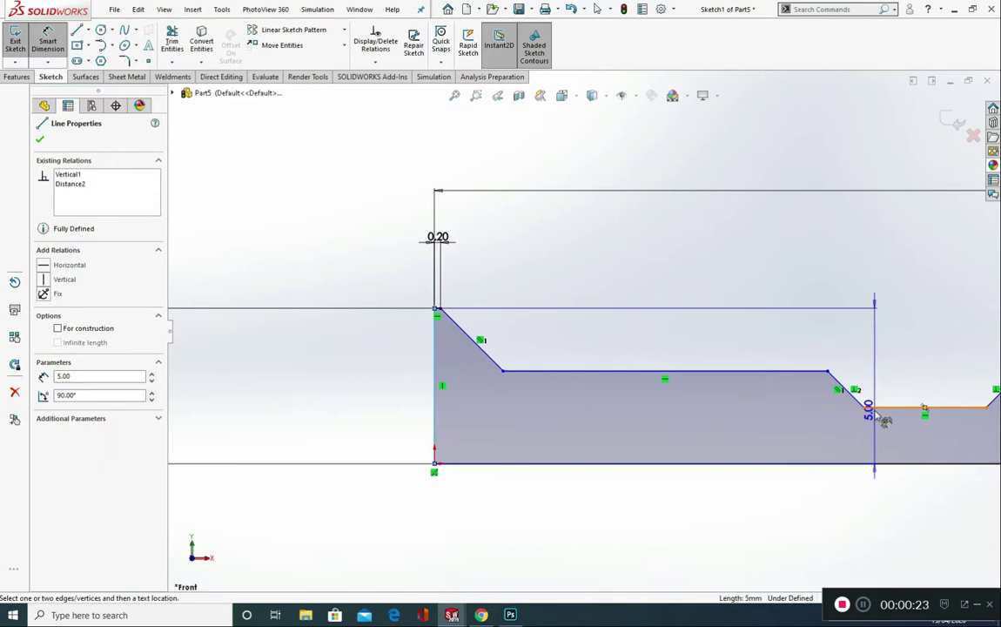
left_click(830, 373)
left_click(678, 548)
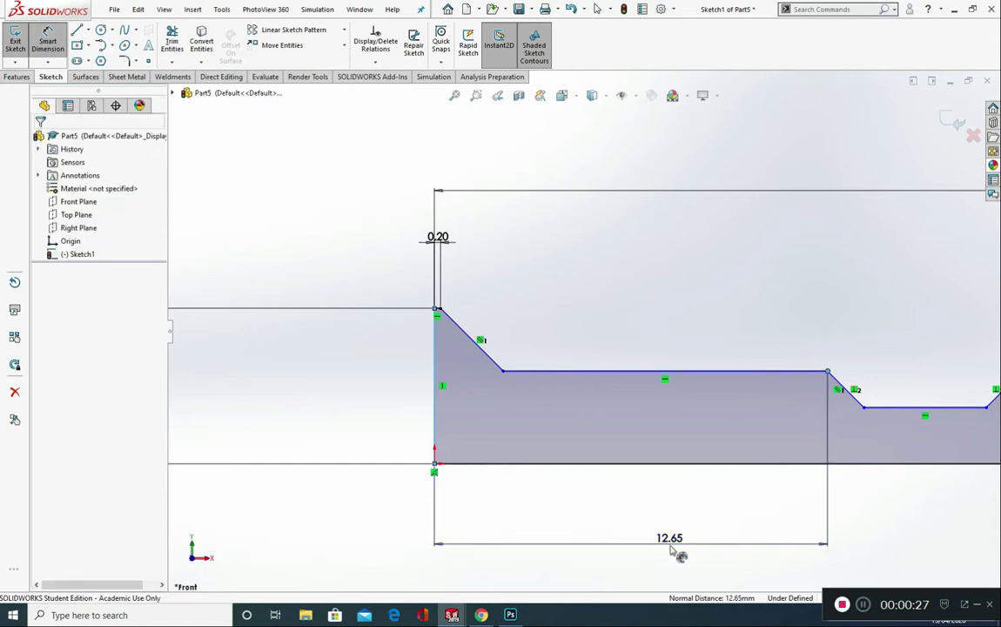
type("12.00mm")
key("Return")
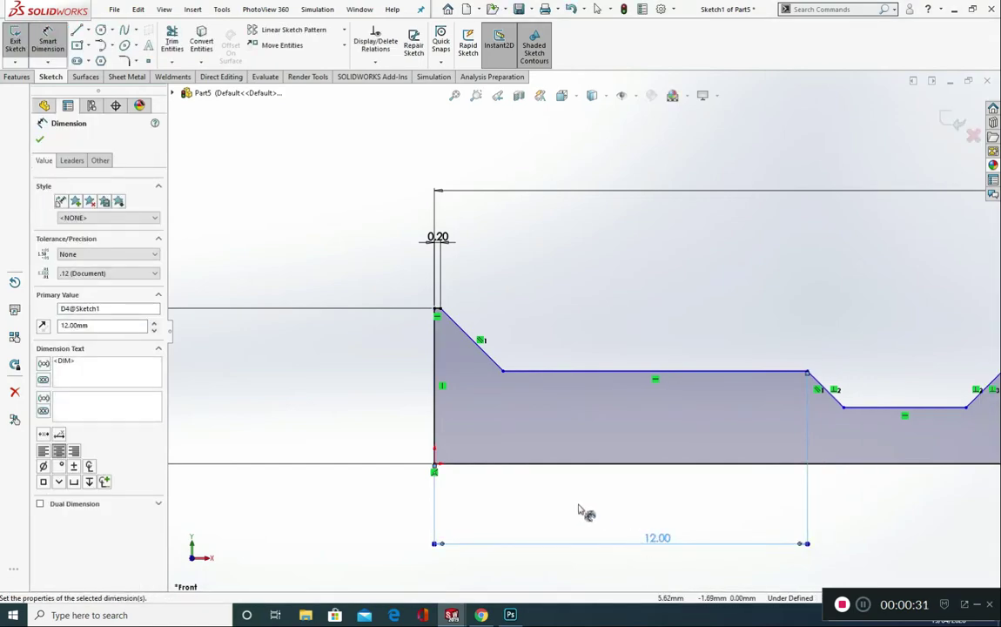
Dimension the height of the shank line above the profile's base line as 3.15 mm
left_click(582, 374)
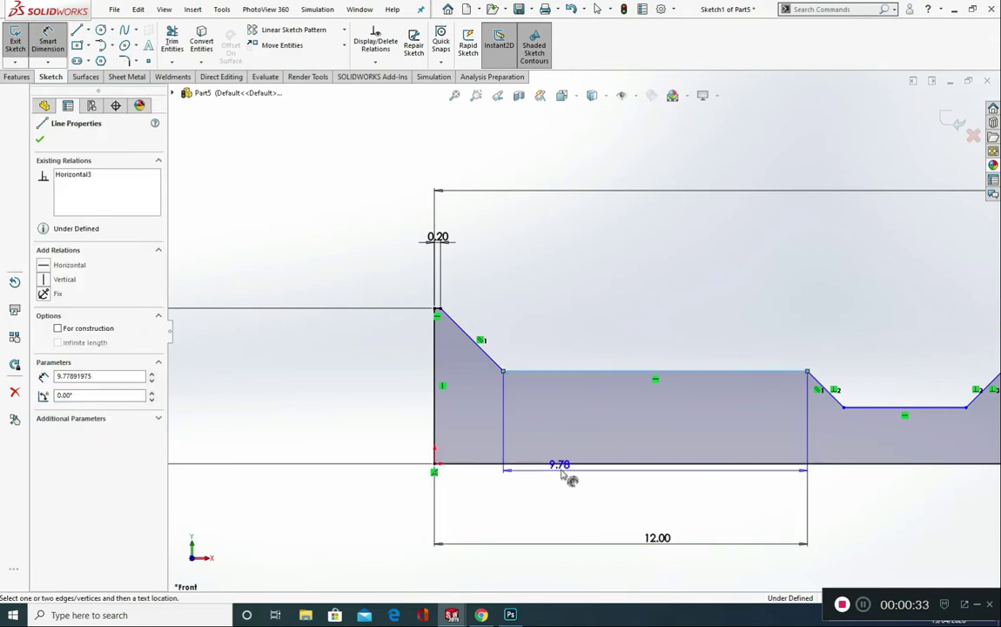
left_click(566, 463)
left_click(394, 415)
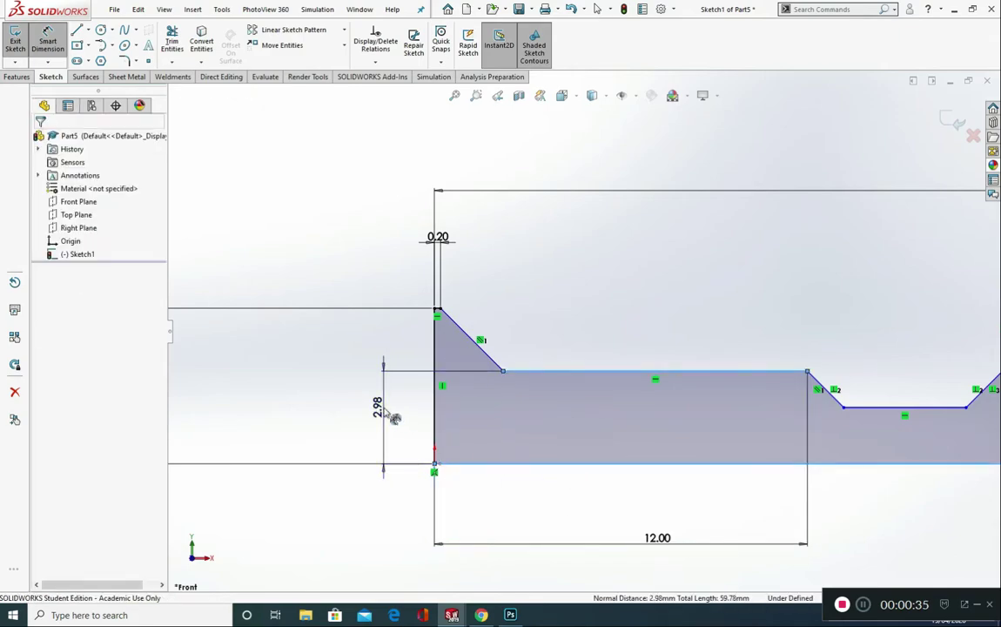
type("3.15")
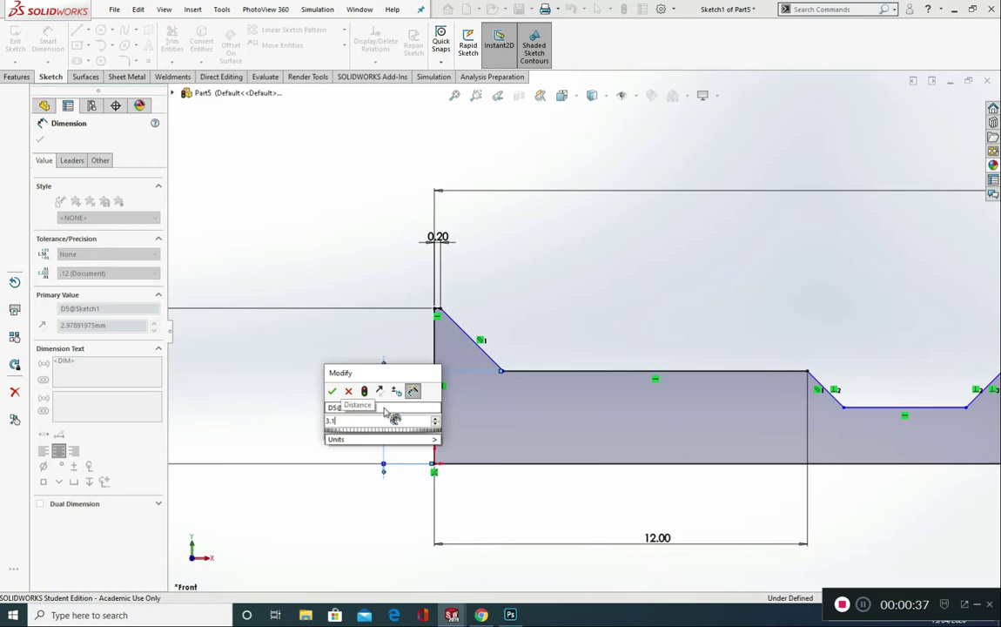
left_click(332, 392)
Dimension the height of the short horizontal neck line above the base line as 2 mm
scroll(848, 416, "up", 2)
scroll(855, 425, "down", 4)
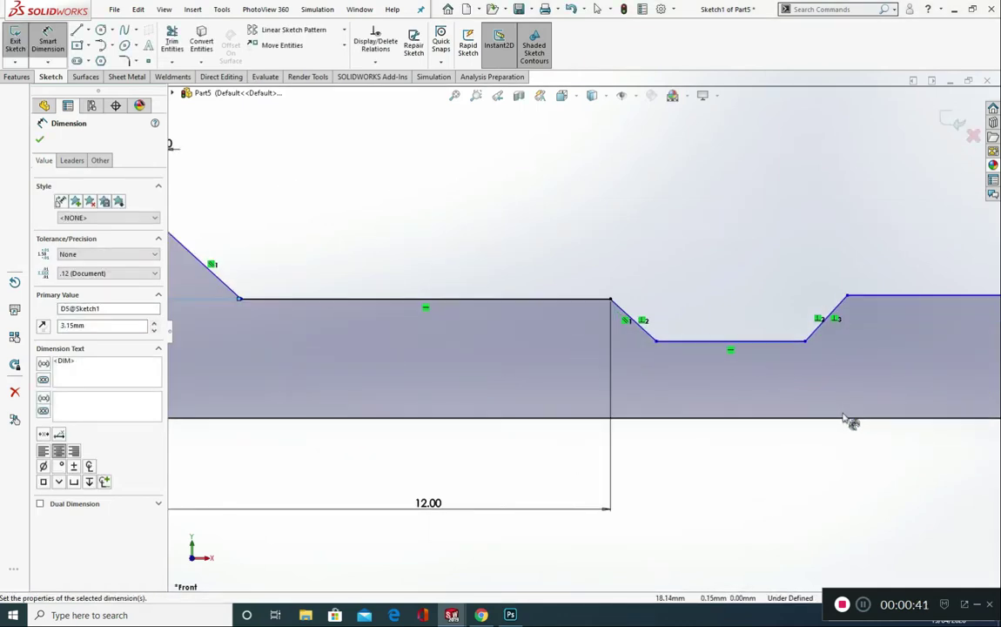
left_click(730, 341)
left_click(725, 419)
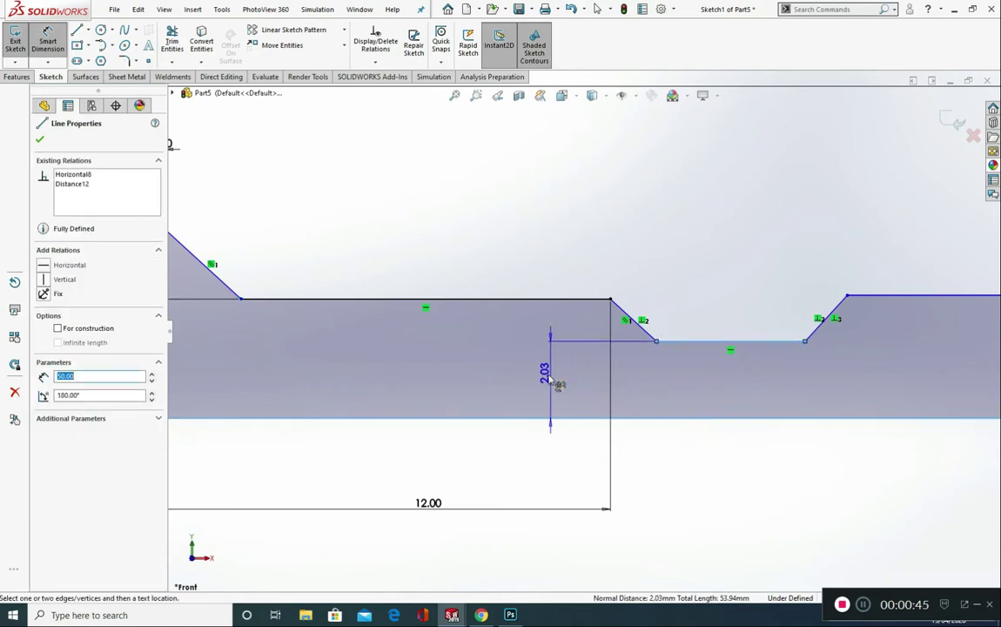
left_click(551, 381)
type("2.00mm")
key("Return")
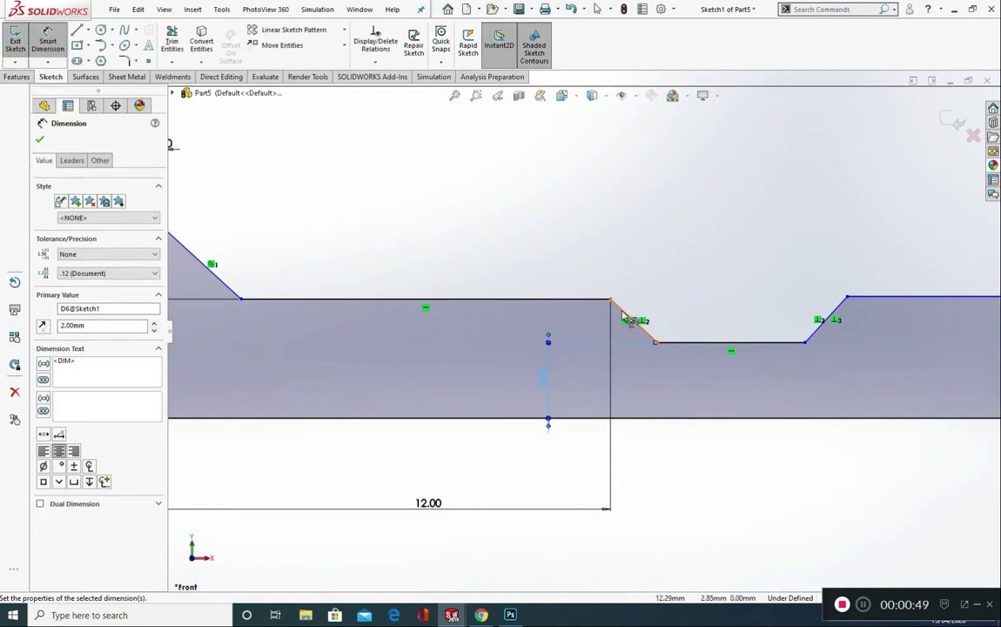
Add an angle dimension of 45° to the downward slope between the shank and the neck
left_click(623, 313)
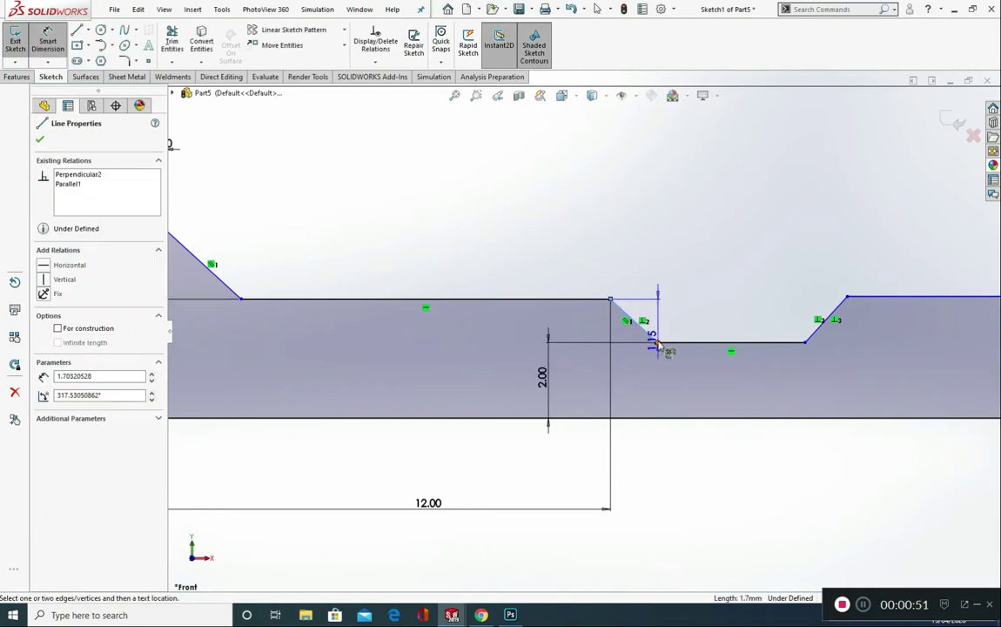
left_click(658, 342)
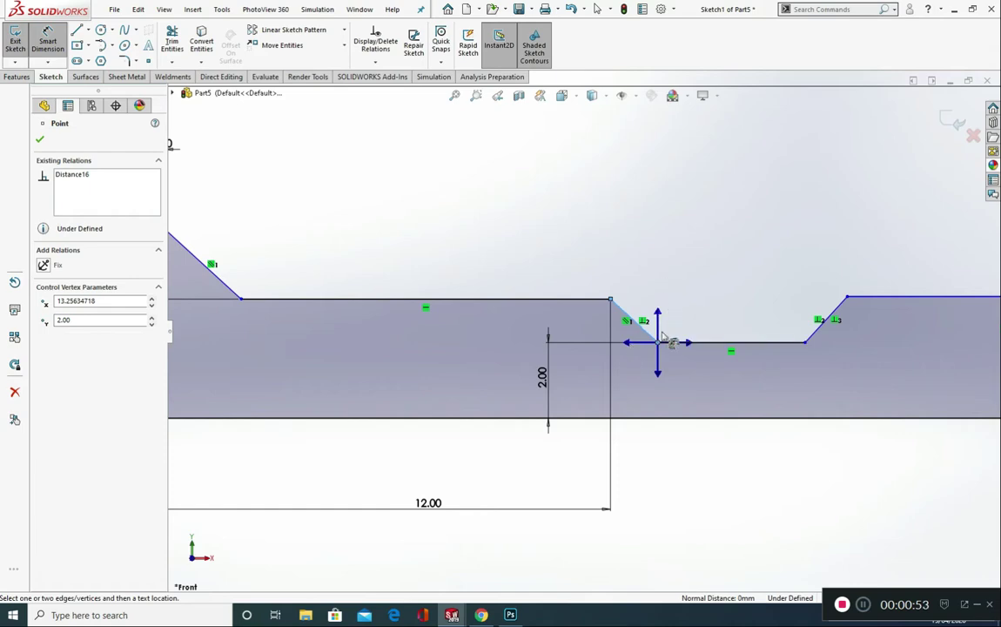
mouse_move(628, 345)
left_mouse_down()
mouse_move(473, 320)
mouse_move(425, 264)
mouse_move(428, 251)
left_mouse_up()
double_click(427, 249)
type("45")
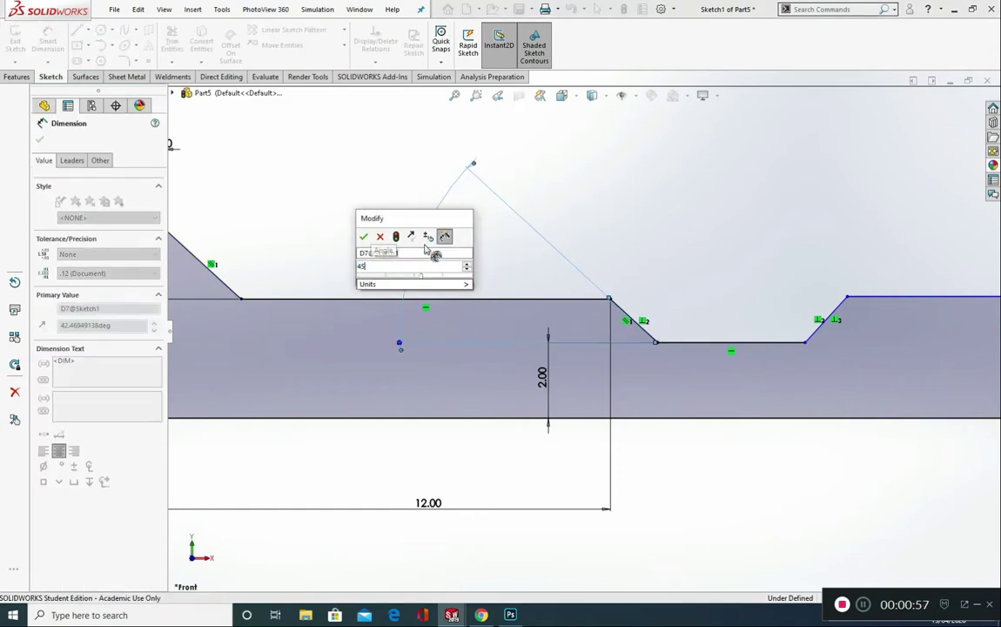
left_click(363, 236)
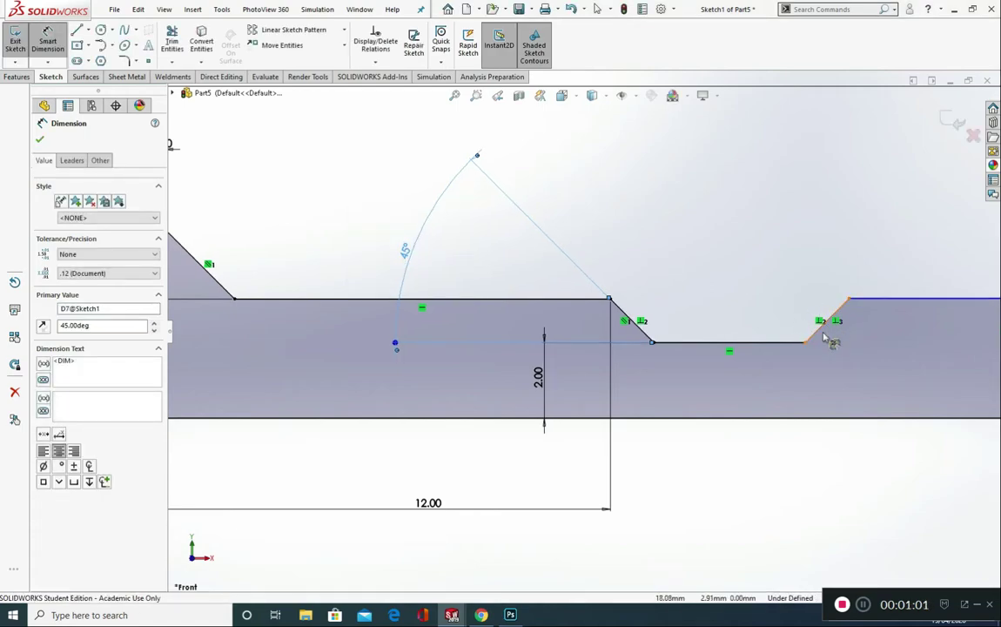
Add a driven angle dimension to the upward slope between the neck and the thread line
left_click(809, 343)
left_click(807, 343)
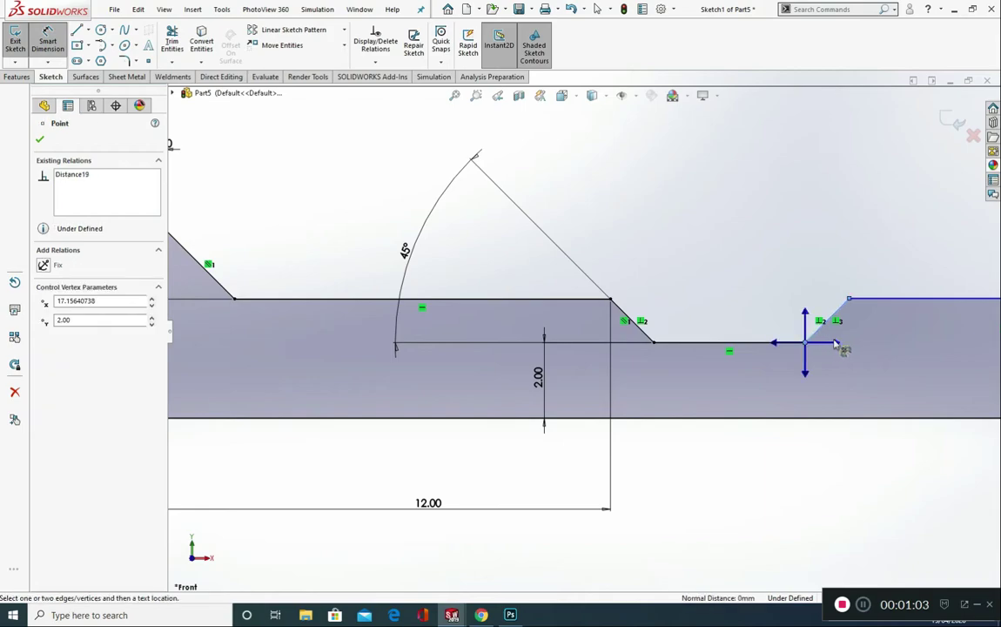
left_click(829, 320)
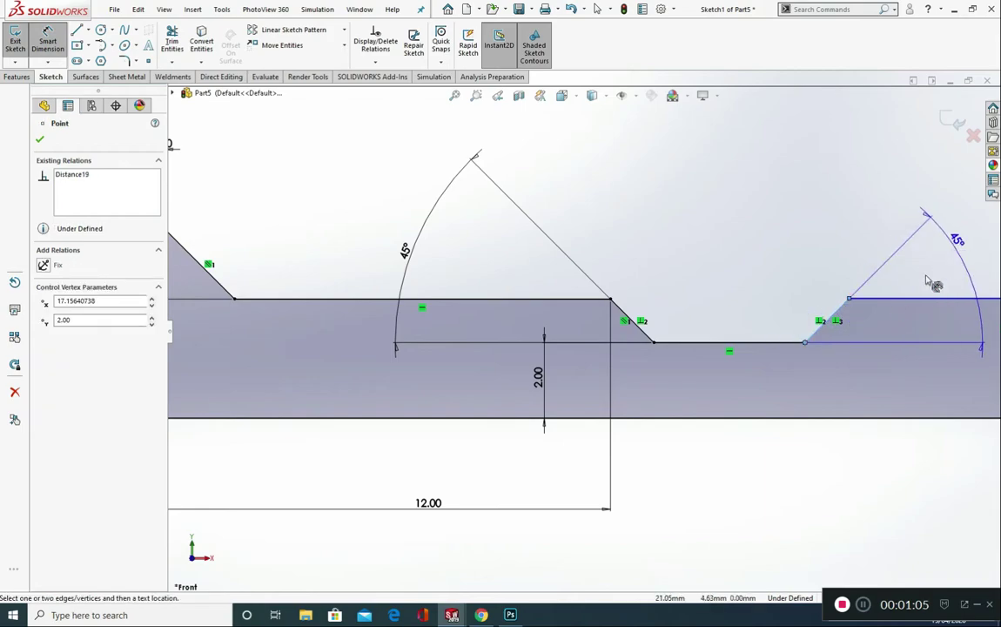
left_click(817, 365)
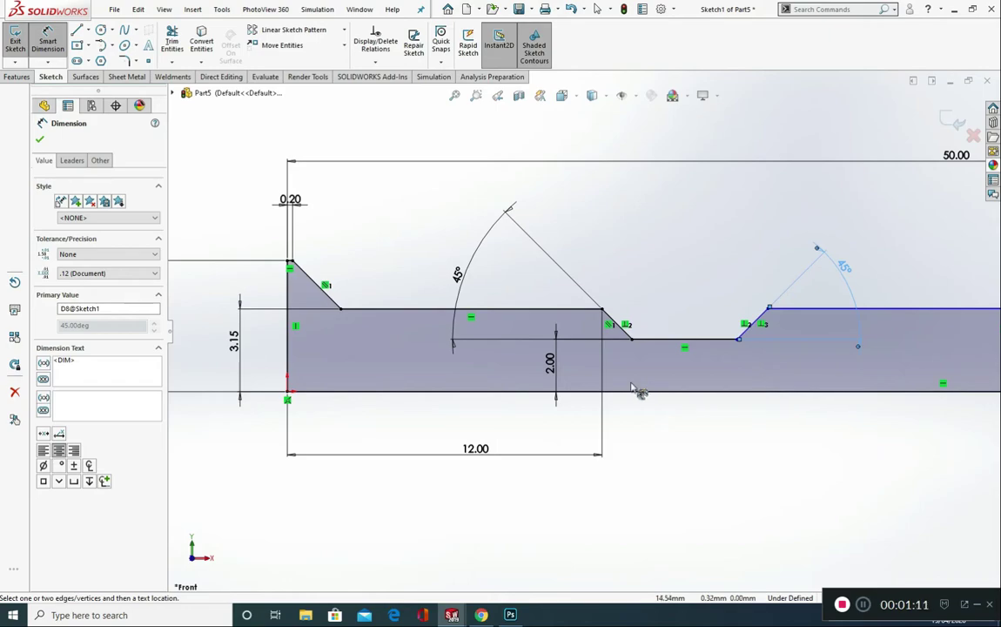
Add a driven angle dimension to the sloped line between the screw head and the shank
scroll(356, 327, "down", 3)
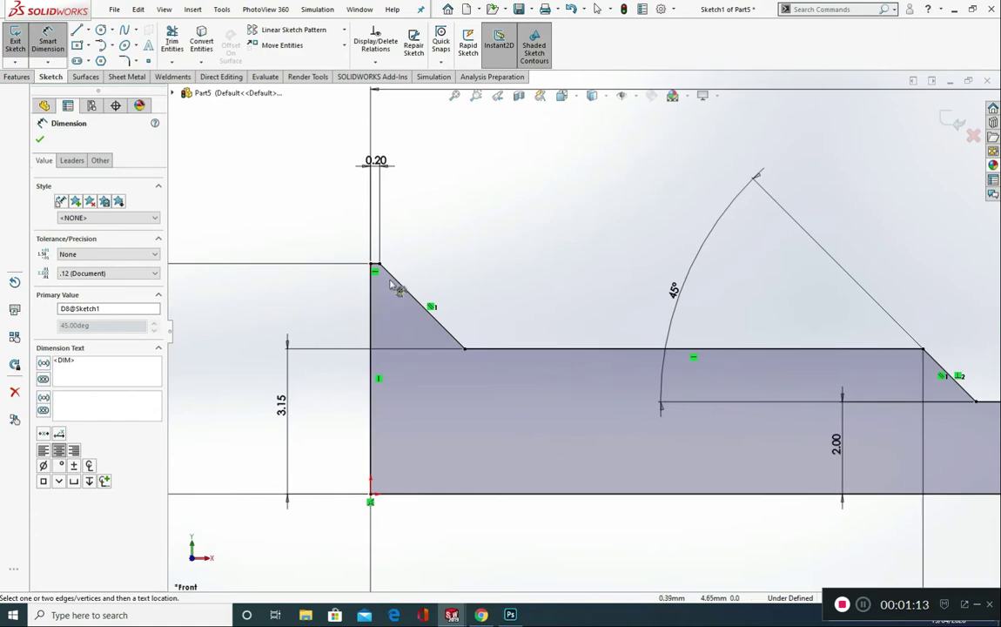
left_click(430, 319)
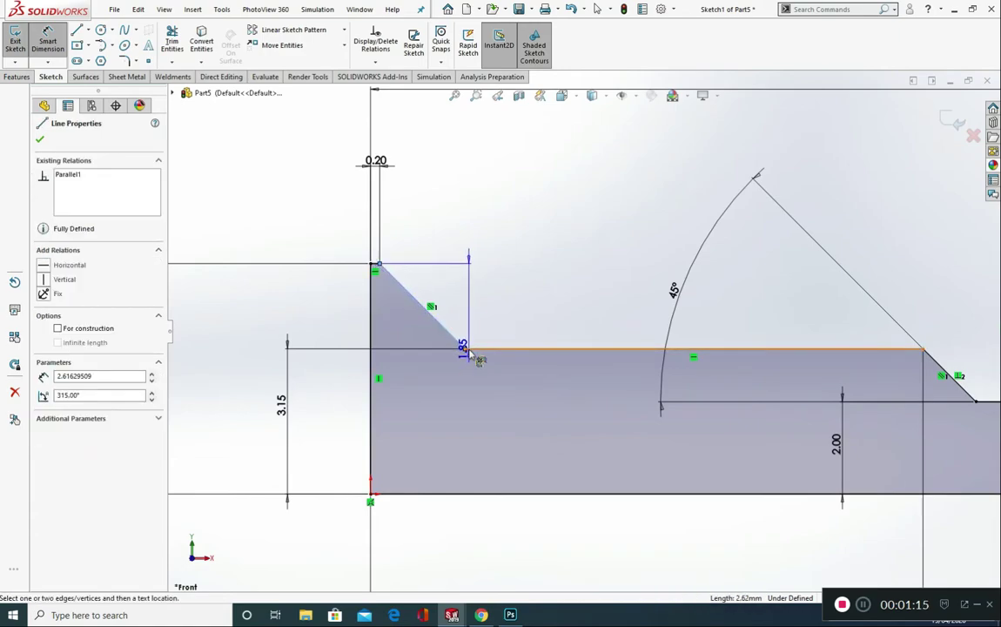
left_click(462, 350)
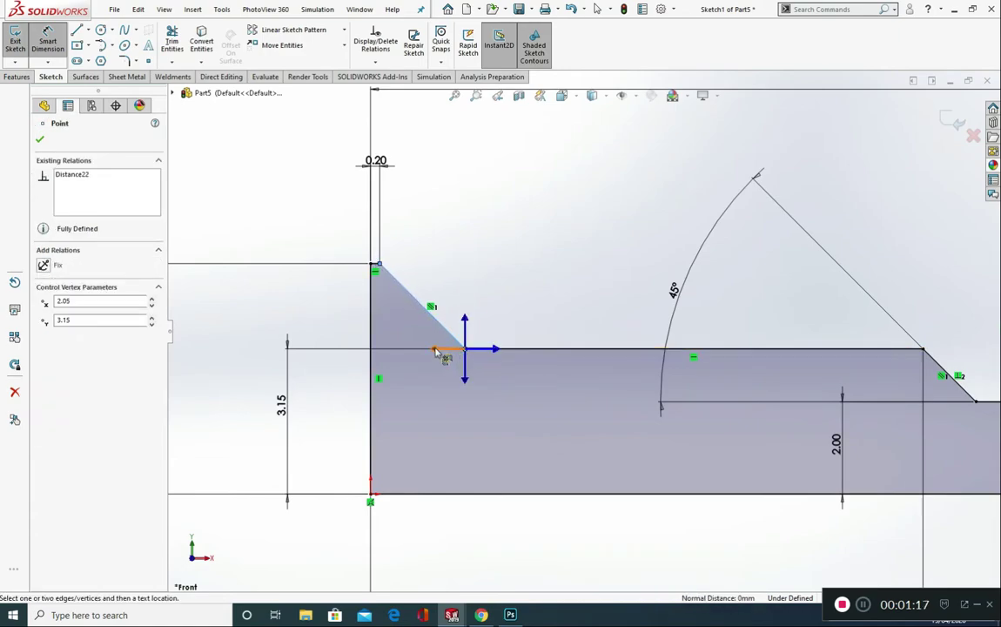
left_click(437, 352)
left_click(261, 164)
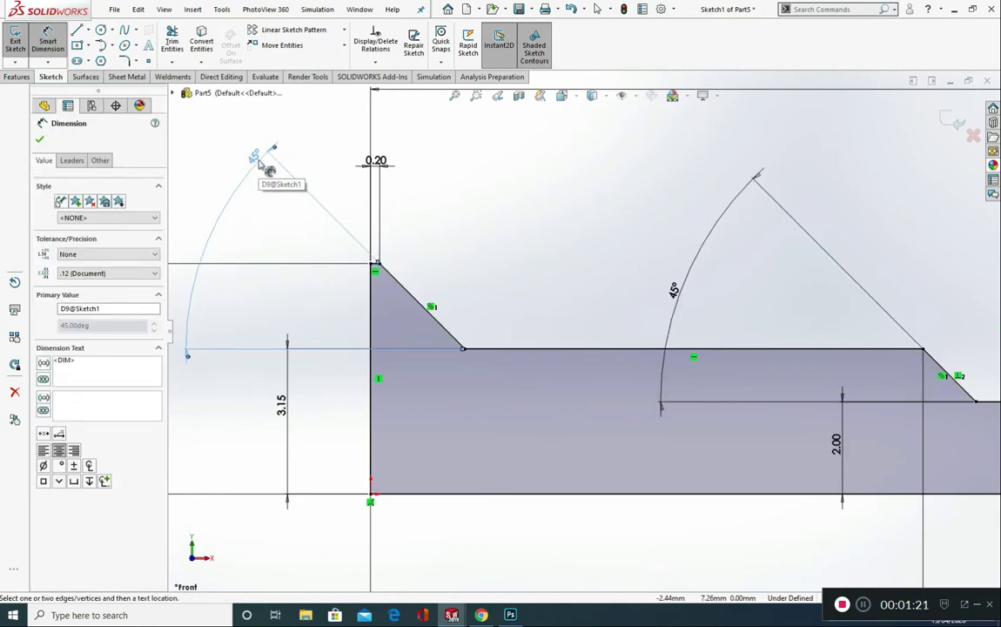
left_click(270, 209)
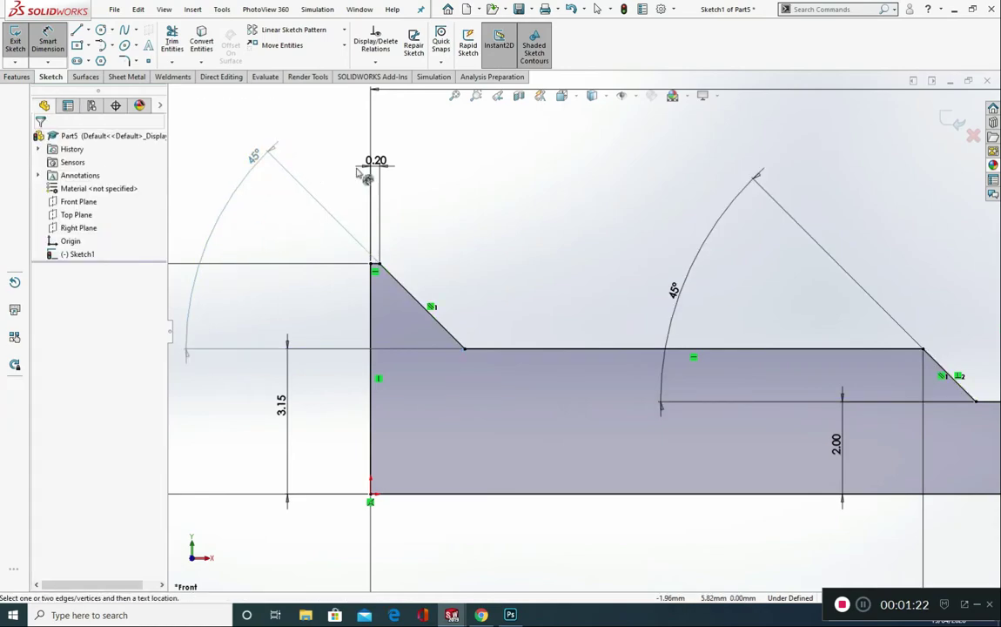
Try to edit the driven angle dimension on the slope between the screw head and the shank
double_click(264, 163)
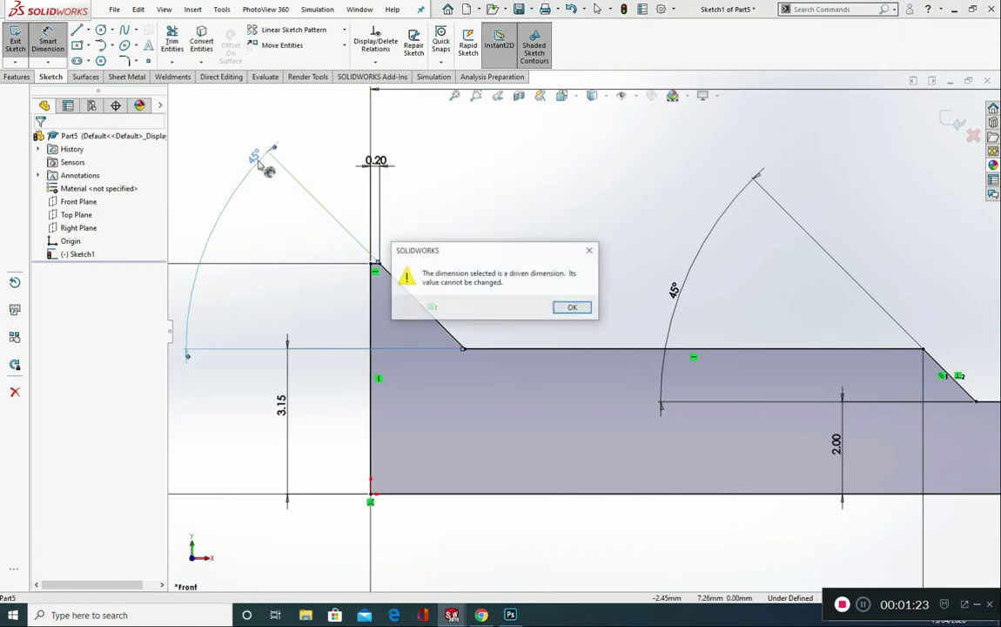
left_click(583, 313)
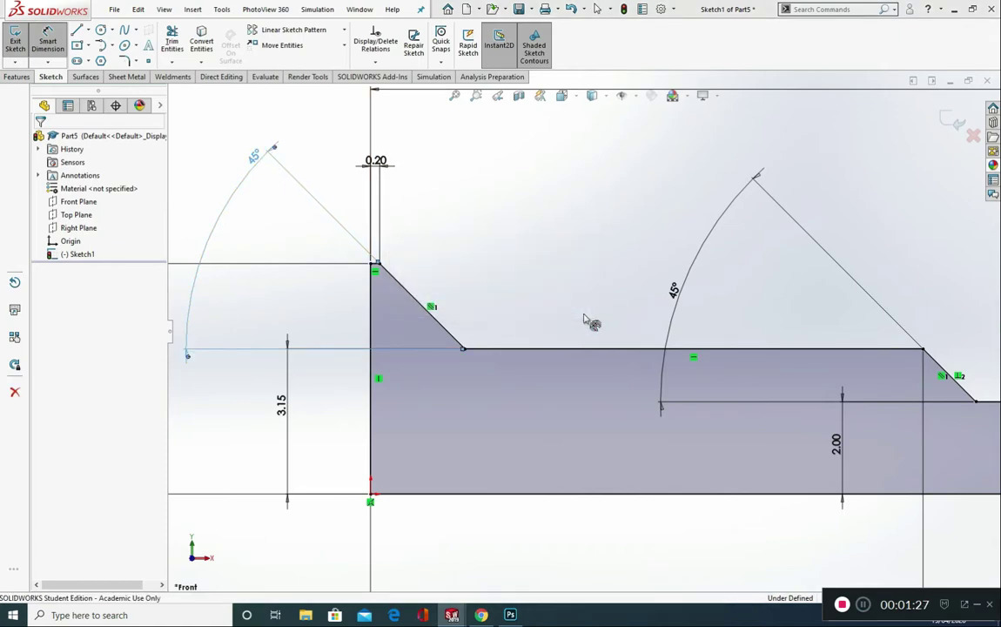
key("Escape")
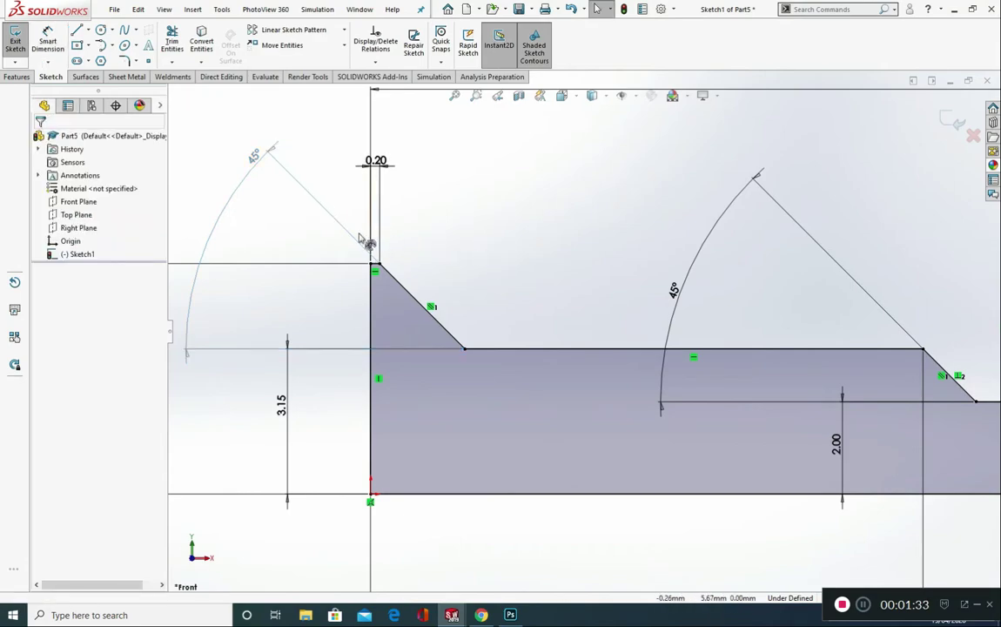
Delete the driven angle dimension on the head slope and the height dimension of the shank line
left_click(239, 352)
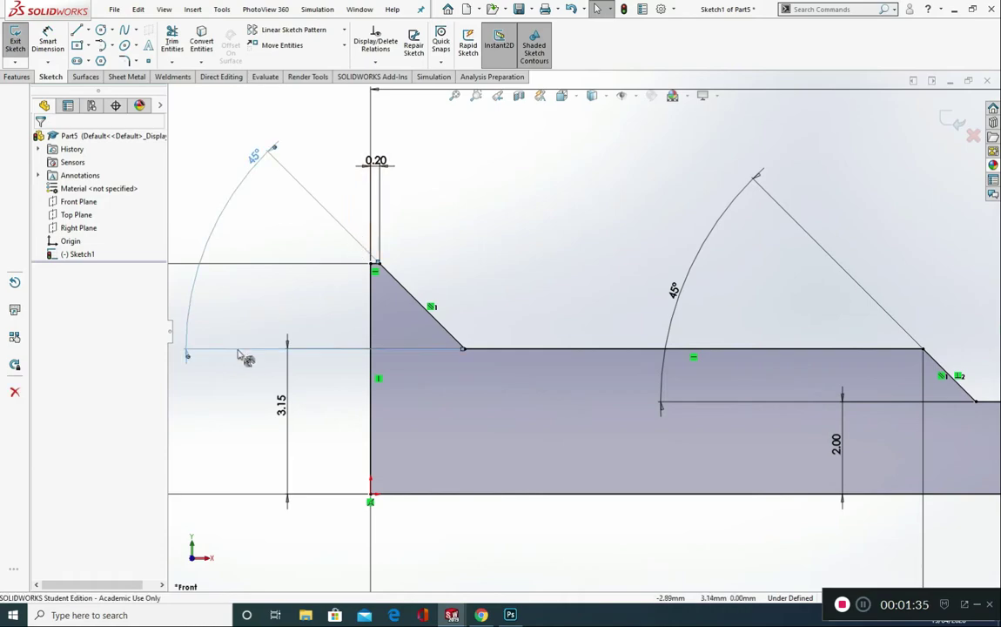
key("ctrl+z")
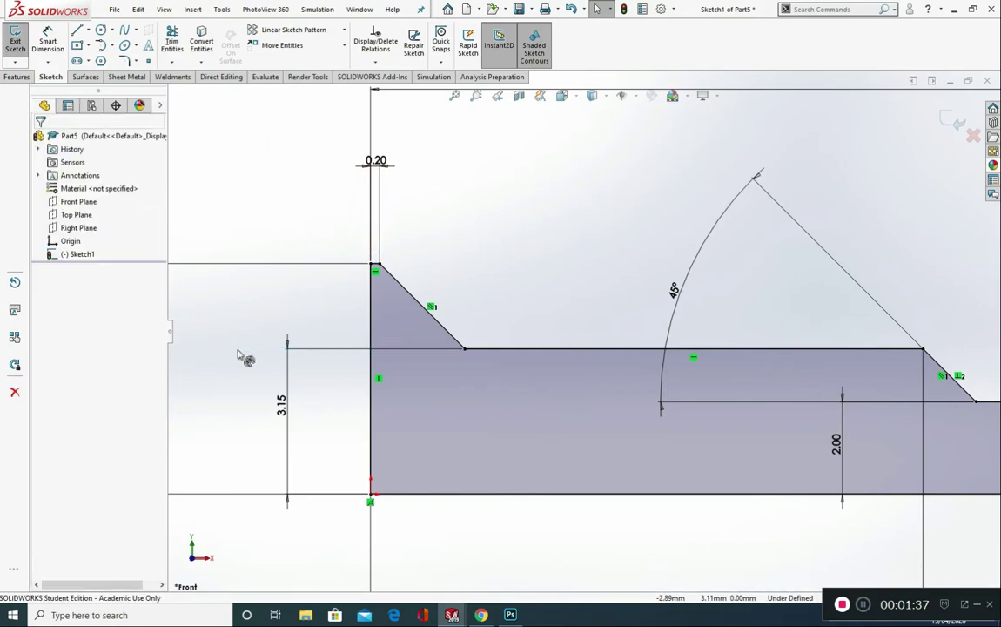
left_click(340, 350)
key("Delete")
Delete the parallel relation between the head slope and the slope leading from the shank to the neck
left_click(48, 39)
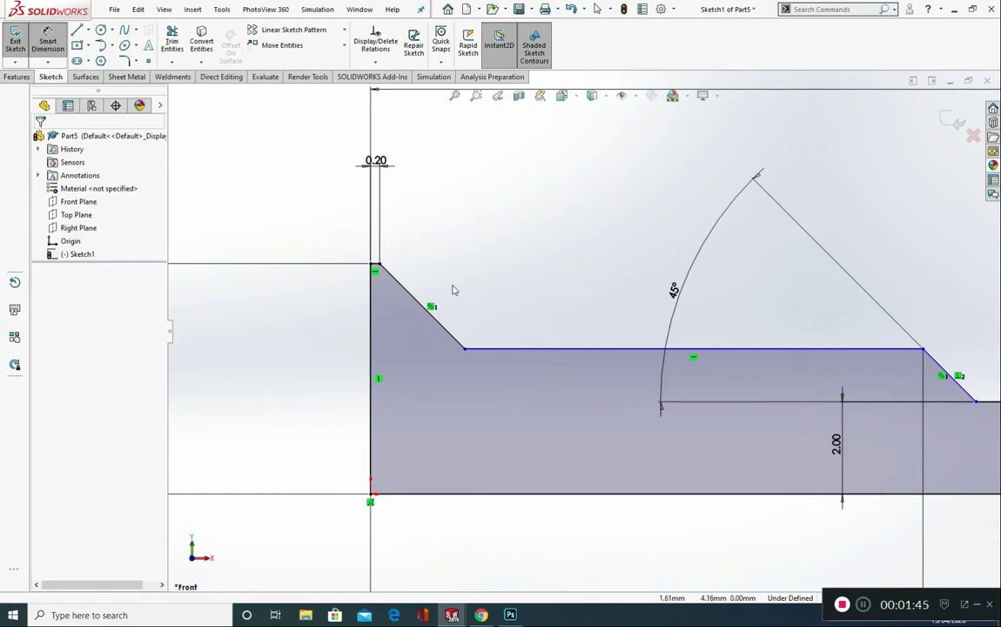
key("Escape")
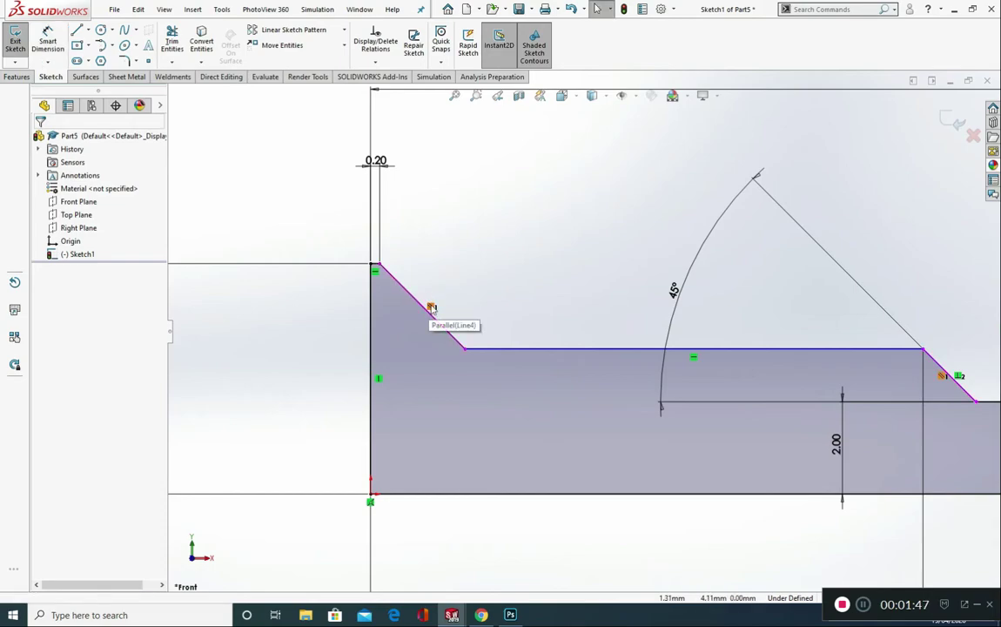
right_click(432, 308)
left_click(463, 459)
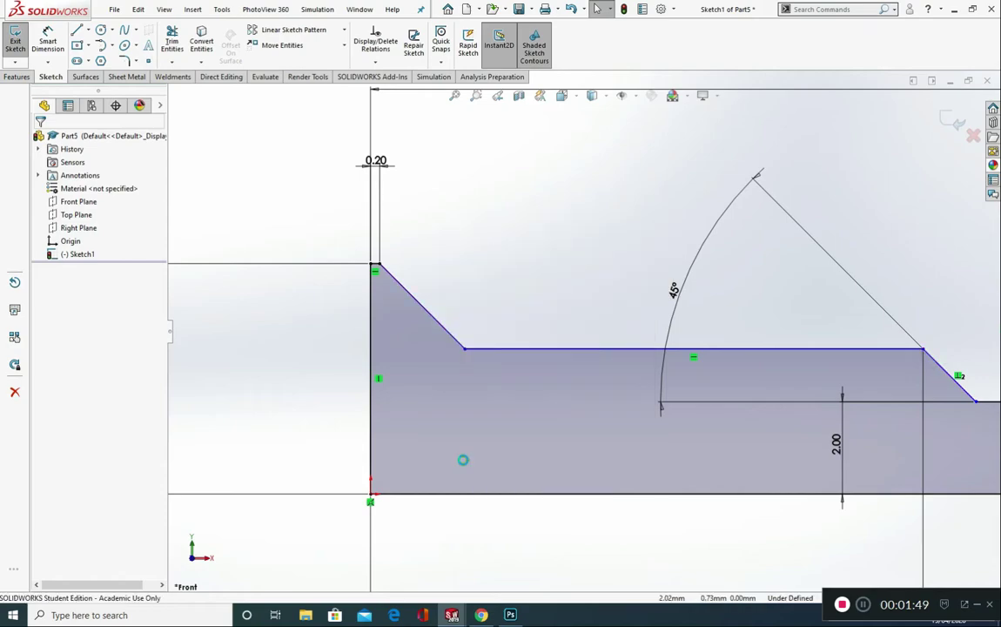
Add an angle dimension of 60° between the head slope and the horizontal shank line
left_click(47, 40)
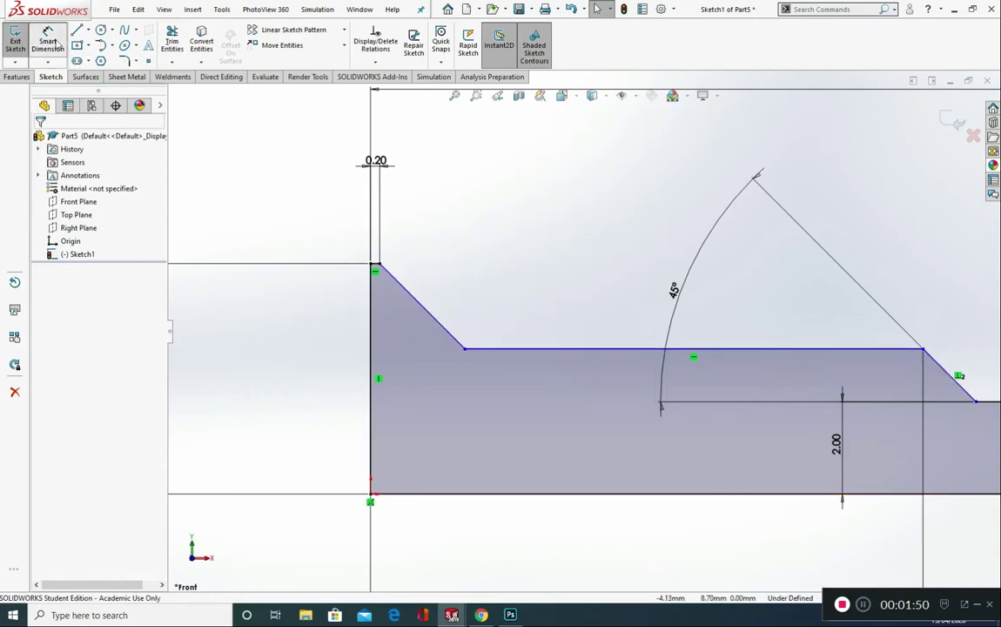
left_click(423, 307)
left_click(464, 349)
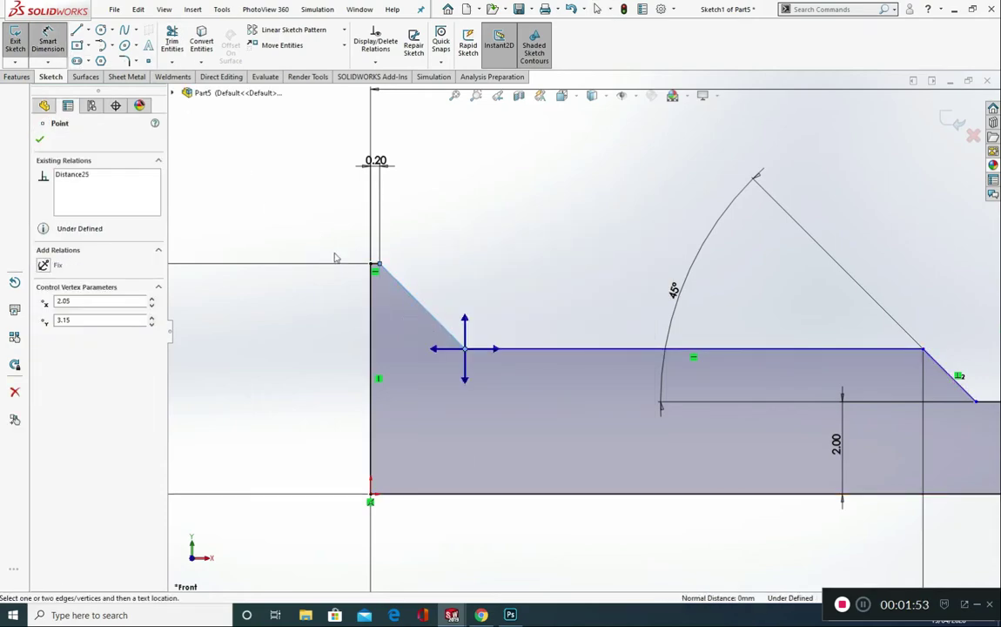
left_click(433, 352)
left_click(277, 182)
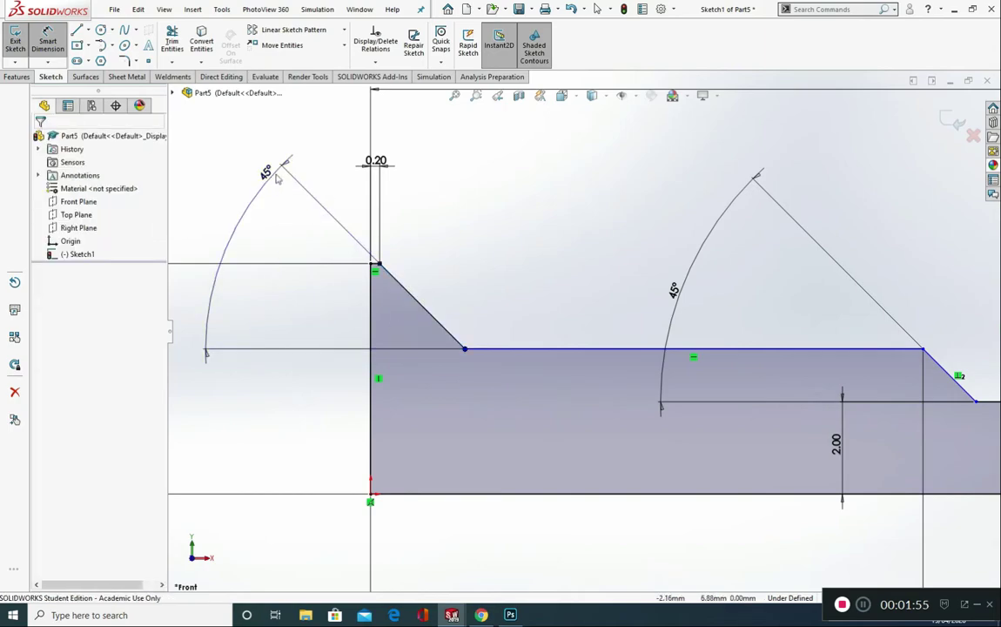
type("60")
key("Return")
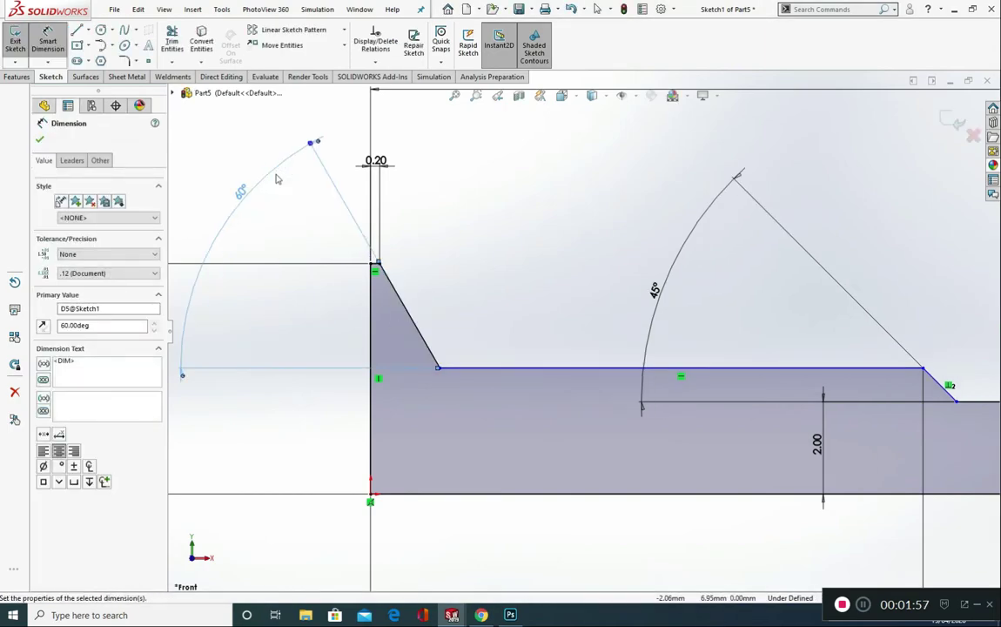
Dimension the height of the shank line above the base line as 3.15 mm
left_click(484, 368)
left_click(476, 493)
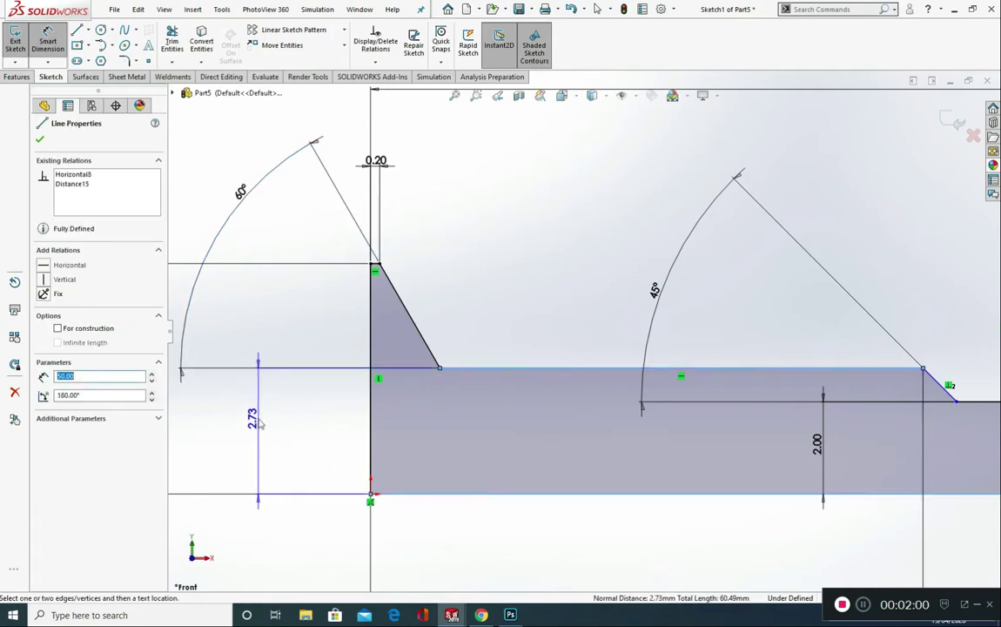
left_click(297, 394)
type("3.1")
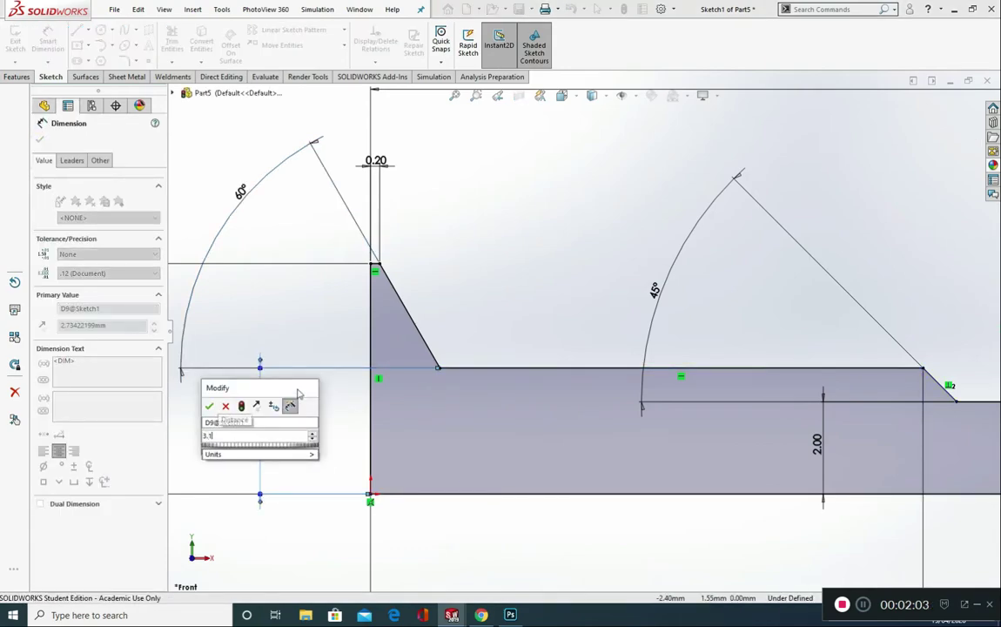
type("5")
key("Return")
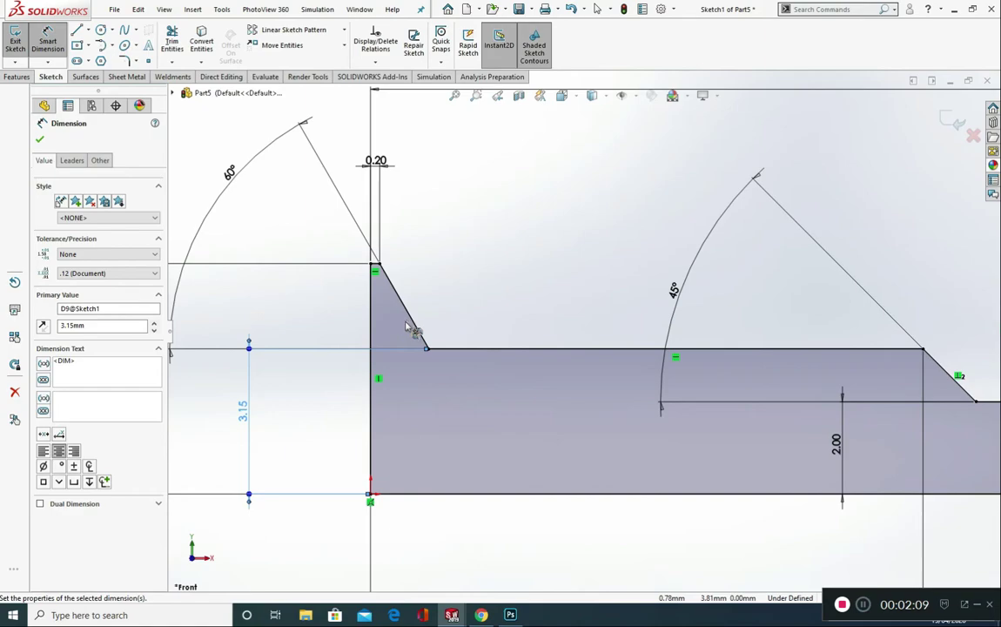
Dimension the short vertical line at the tip end of the profile as 1.8 mm
scroll(393, 340, "up", 2)
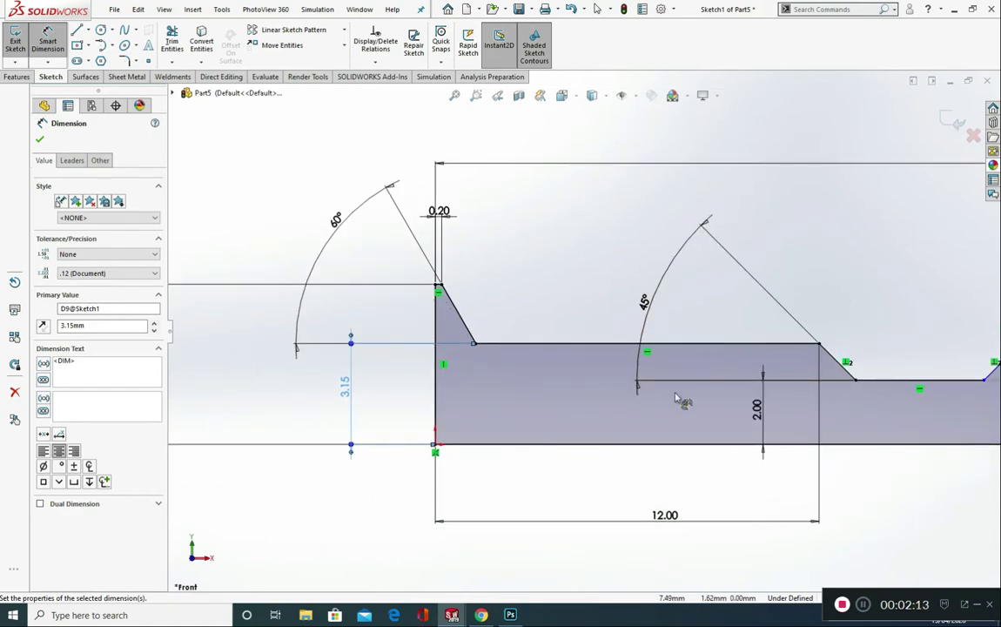
scroll(818, 412, "up", 1)
scroll(894, 375, "up", 2)
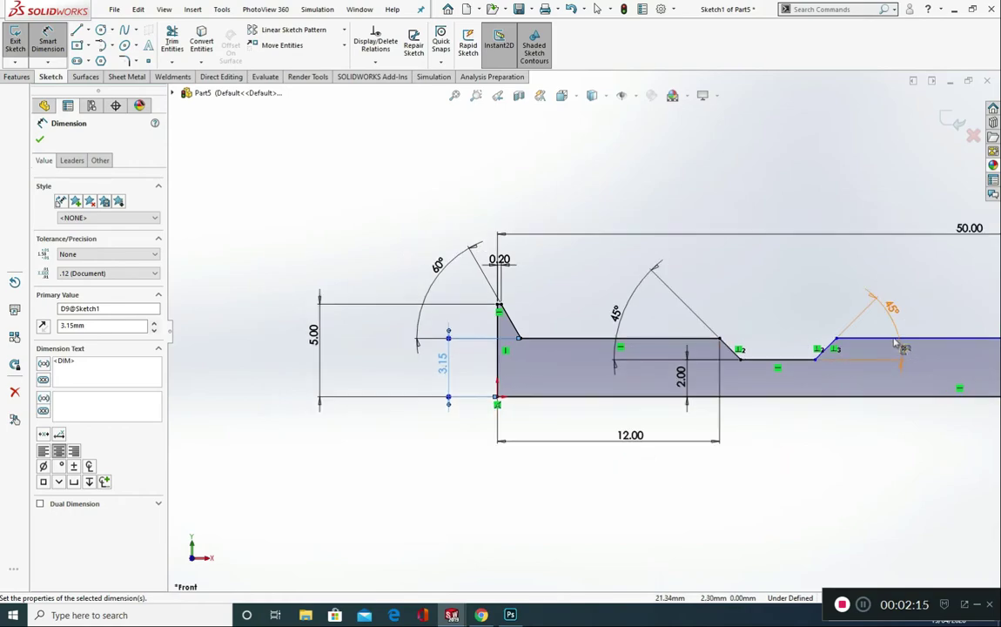
scroll(894, 351, "down", 3)
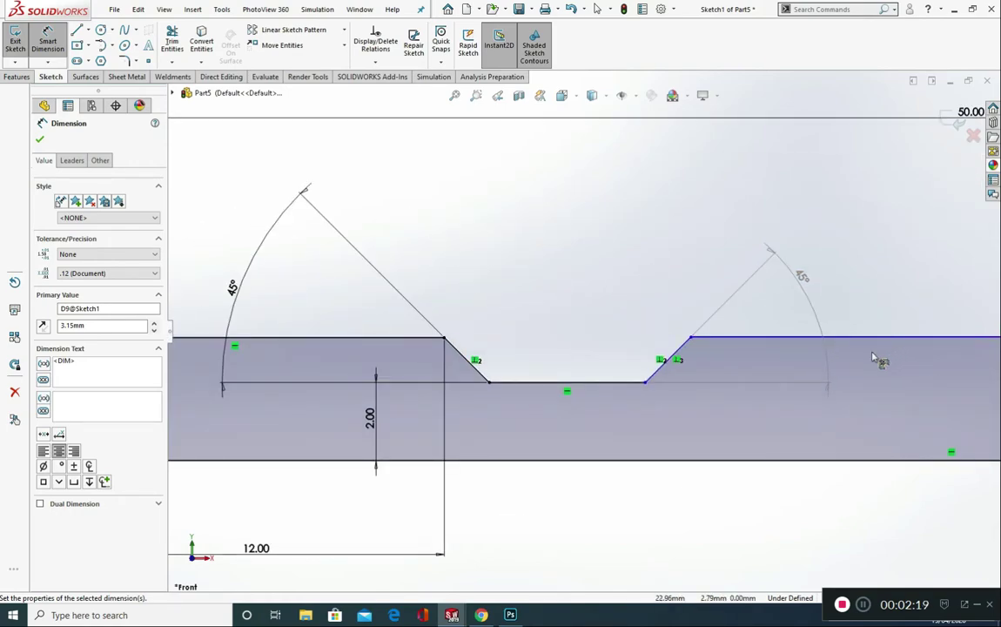
scroll(585, 331, "up", 3)
scroll(971, 353, "up", 3)
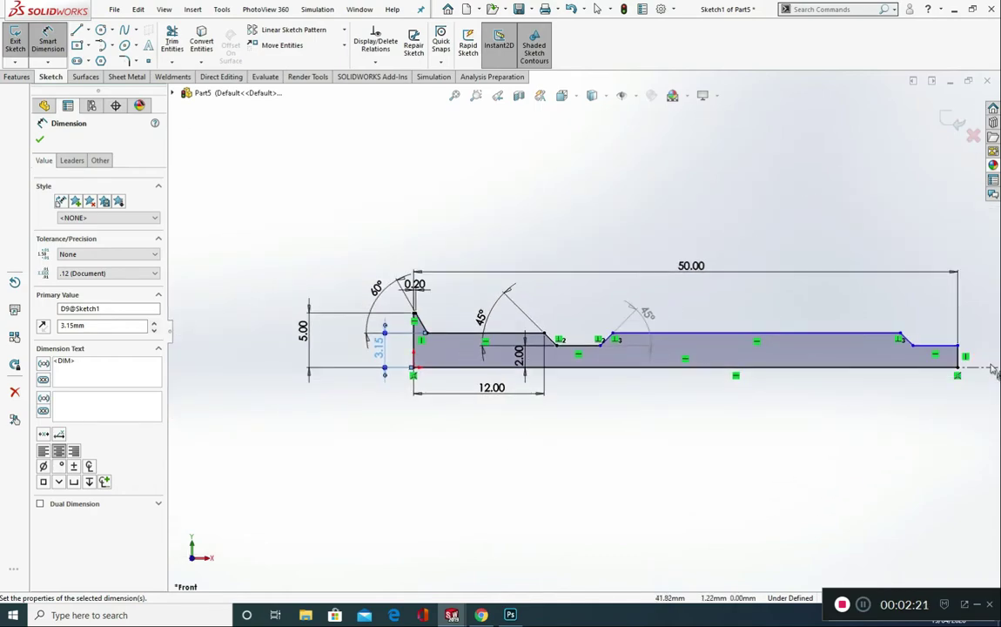
scroll(914, 350, "down", 4)
left_click(852, 351)
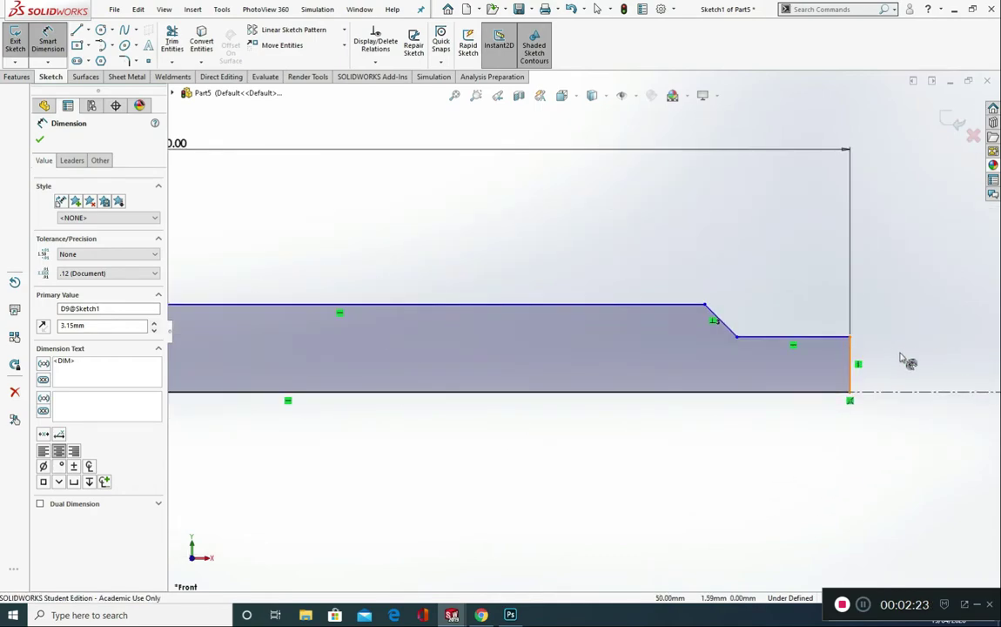
left_click(924, 370)
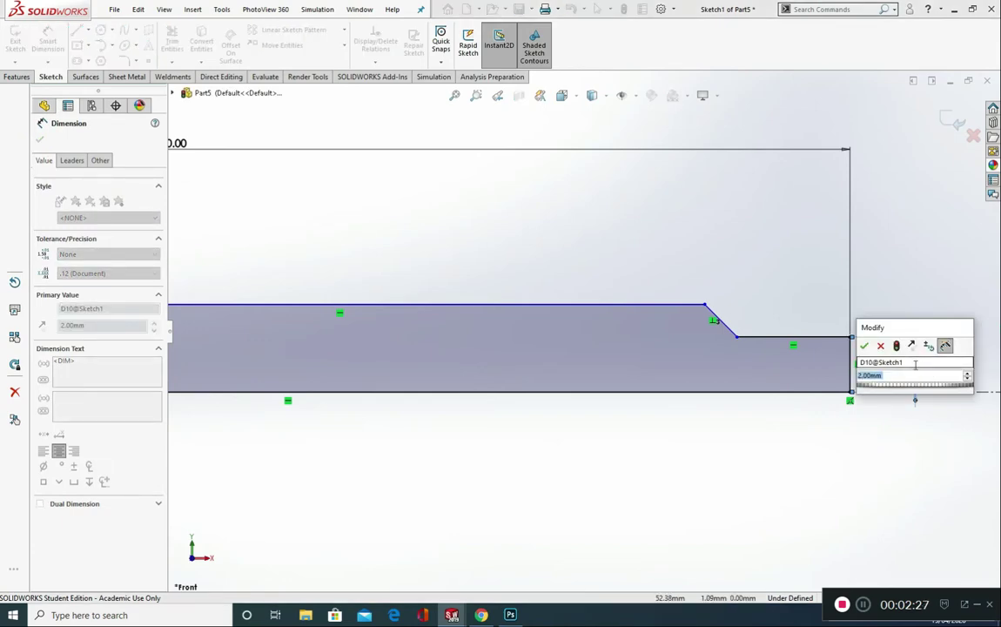
type("1.8")
key("Return")
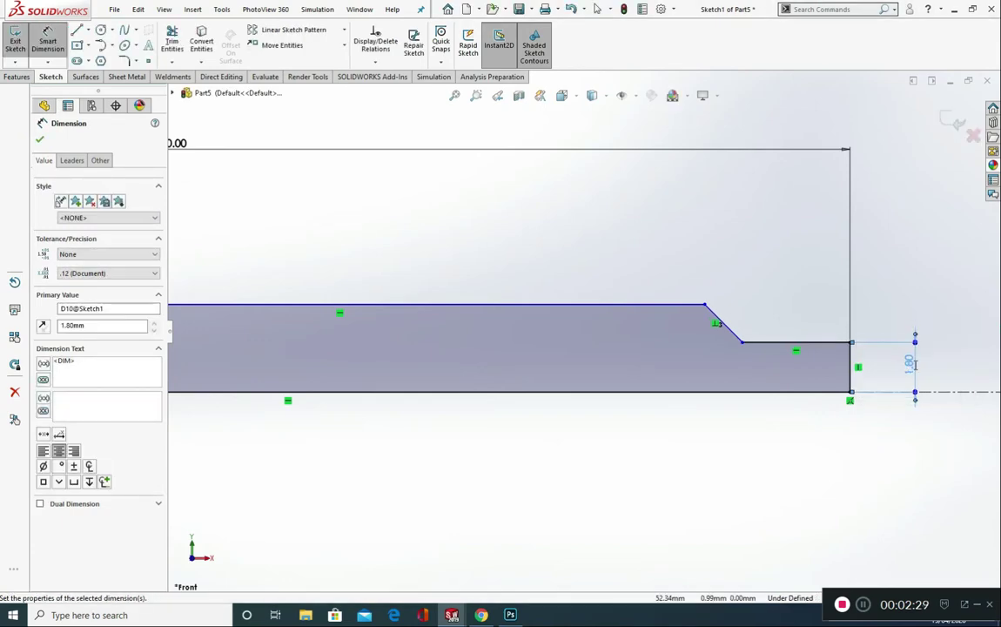
Dimension the short horizontal line at the tip as 2.4 mm long
left_click(829, 344)
left_click(818, 291)
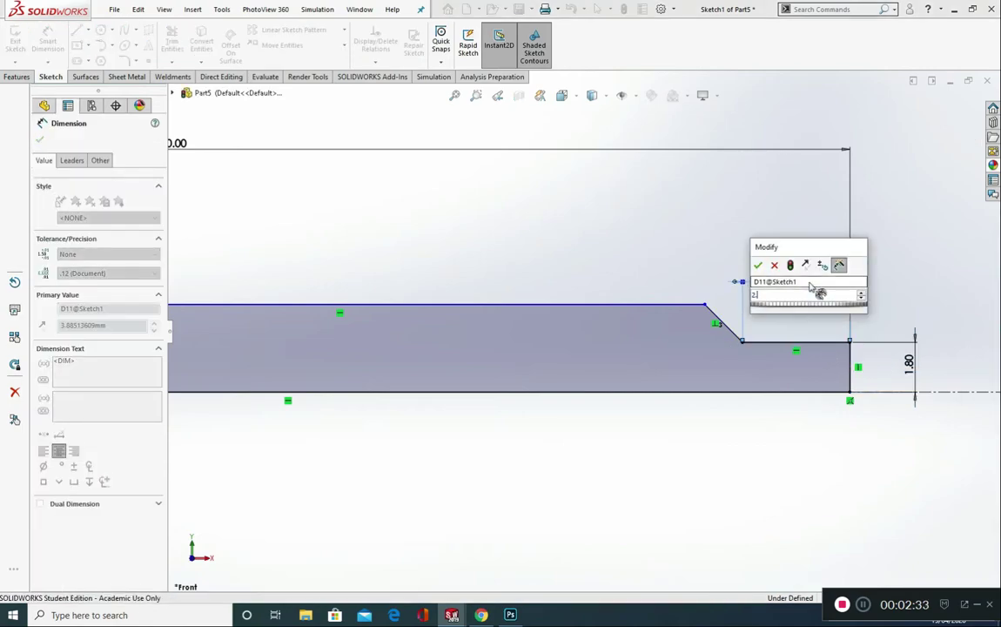
type("2.4")
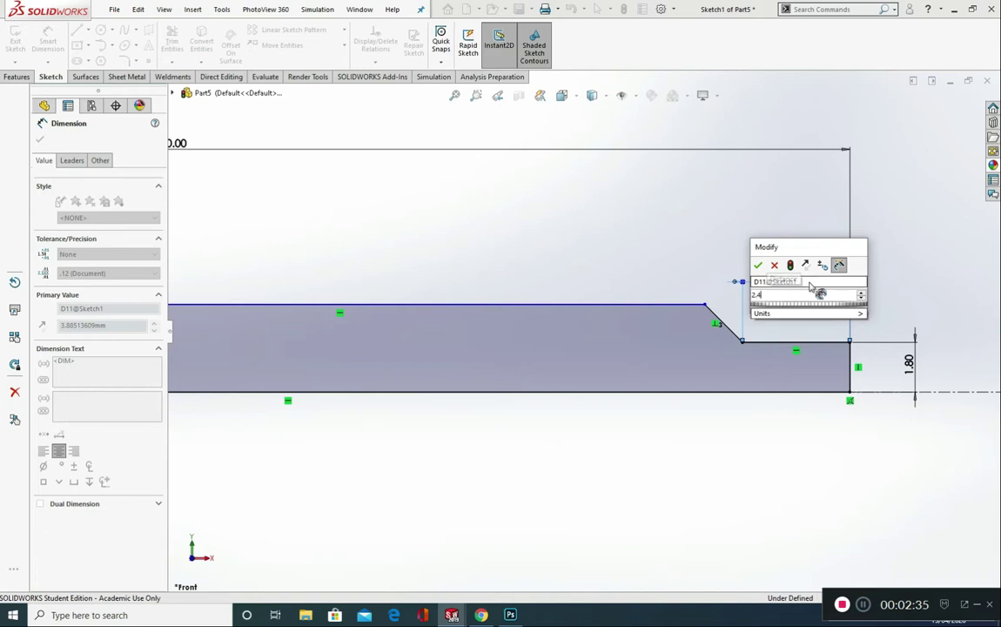
key("Return")
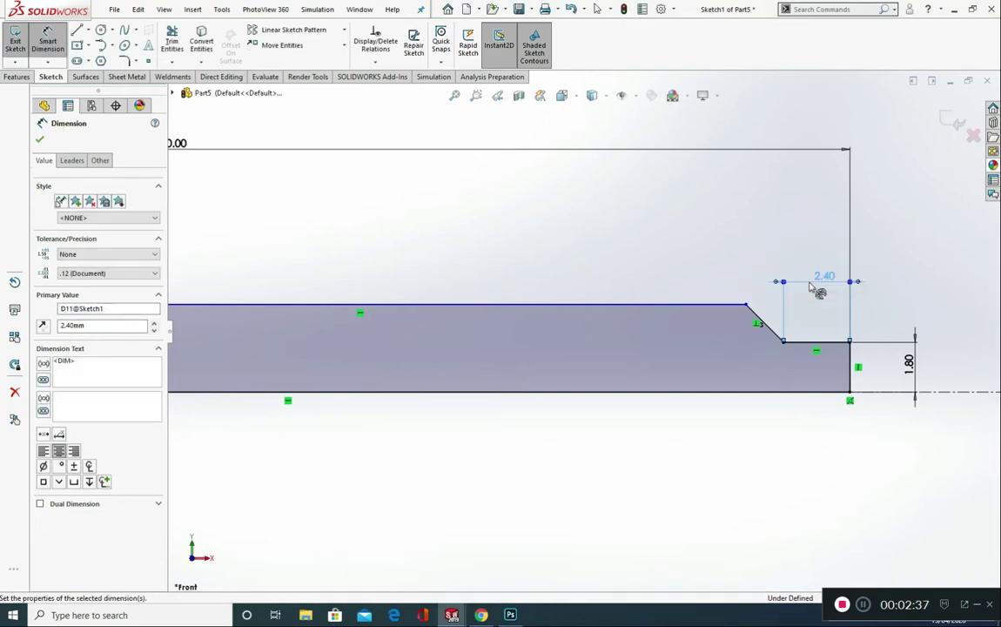
Dimension the horizontal distance from the upper corner of the tip slope to the vertical end line as 4 mm
left_click(849, 342)
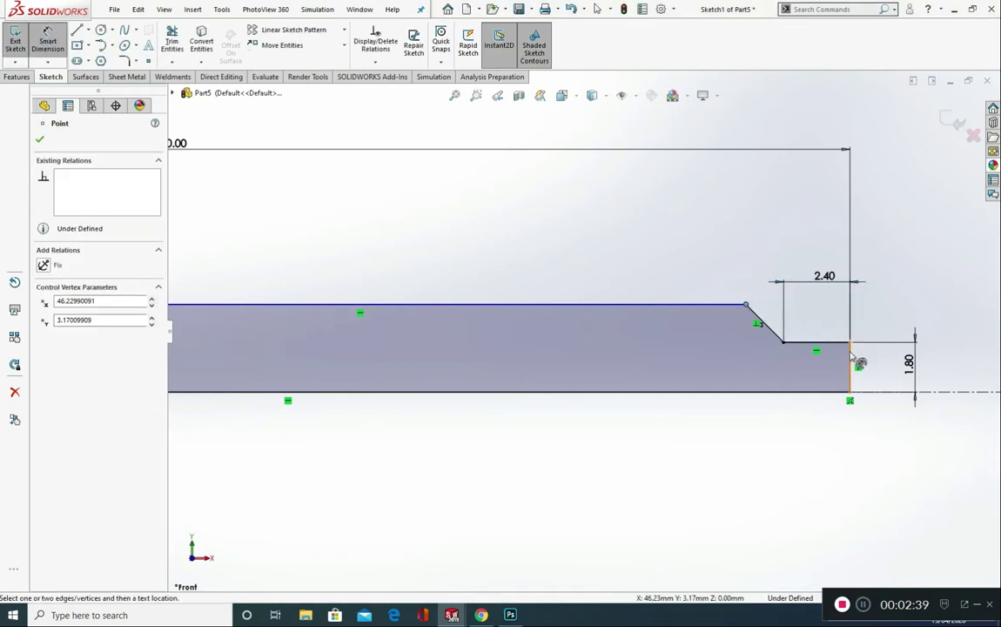
left_click(851, 357)
left_click(745, 304)
left_click(816, 211)
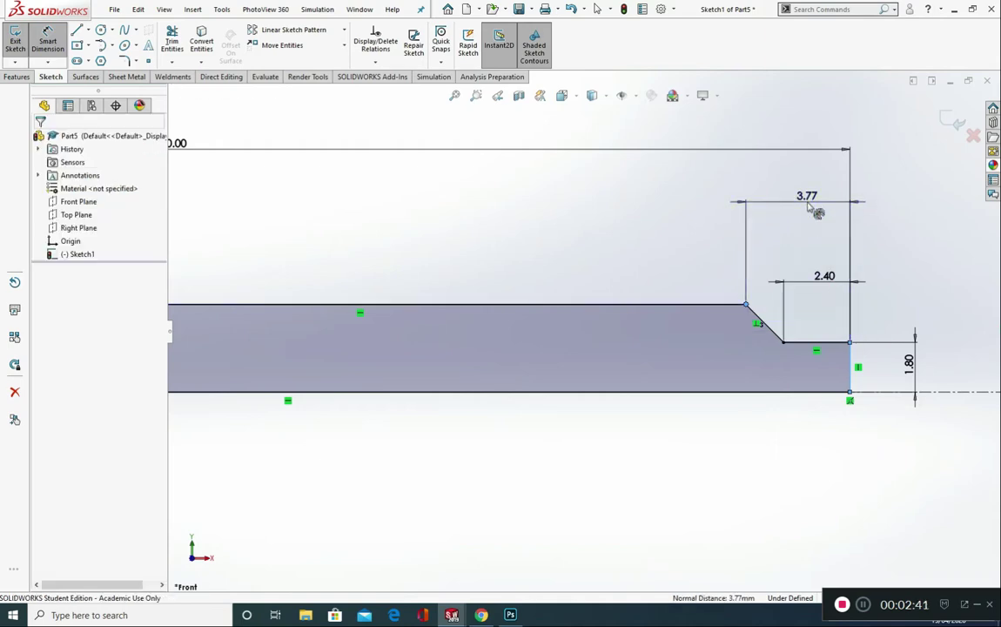
type("4")
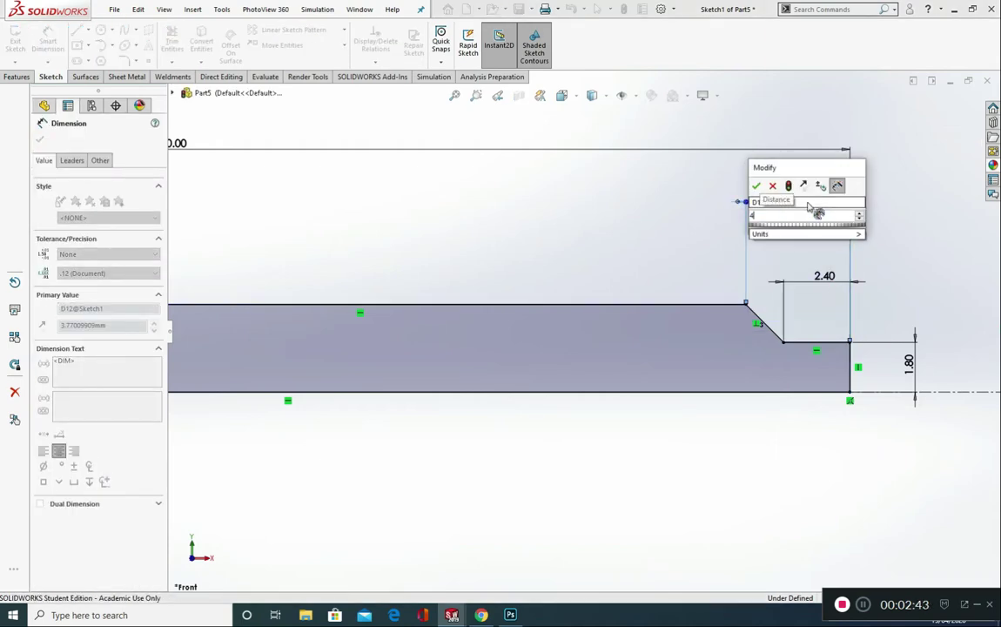
key("Return")
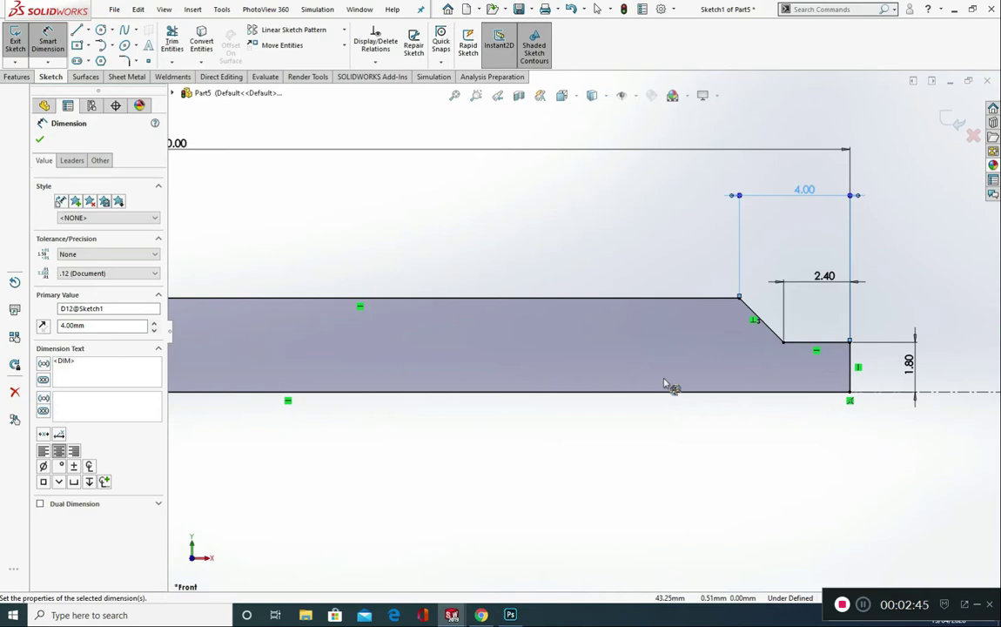
Dimension the length of the horizontal neck line between the two slopes as 3 mm
key("f")
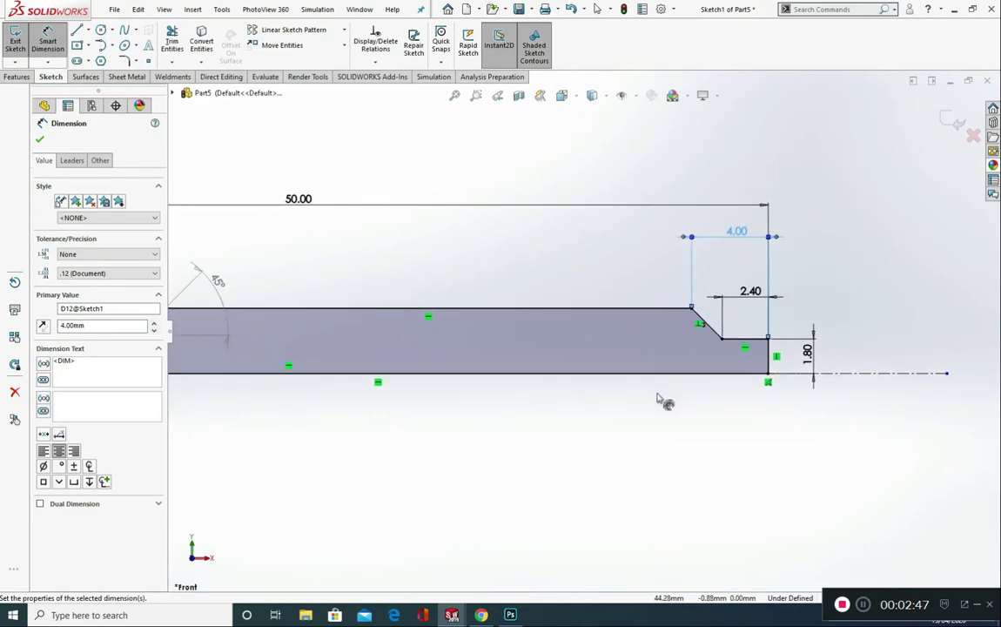
key("Escape")
key("f")
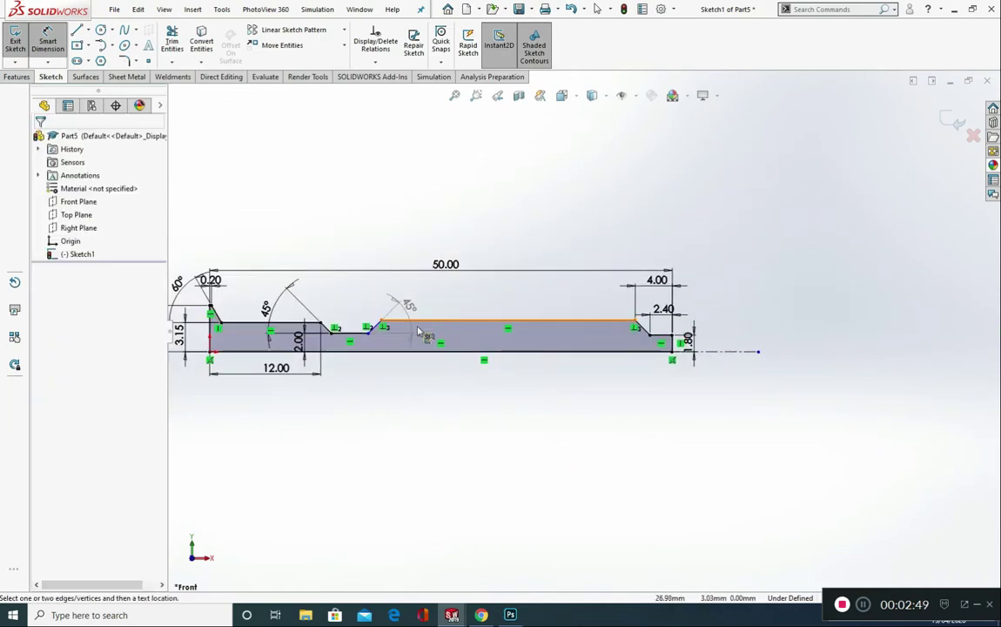
scroll(409, 331, "down", 4)
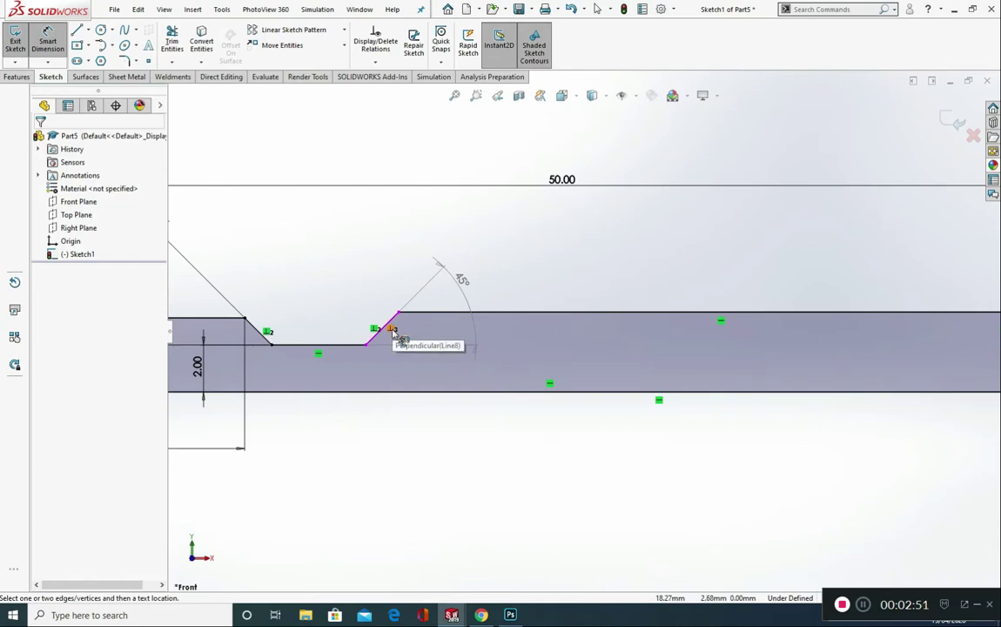
scroll(383, 338, "up", 4)
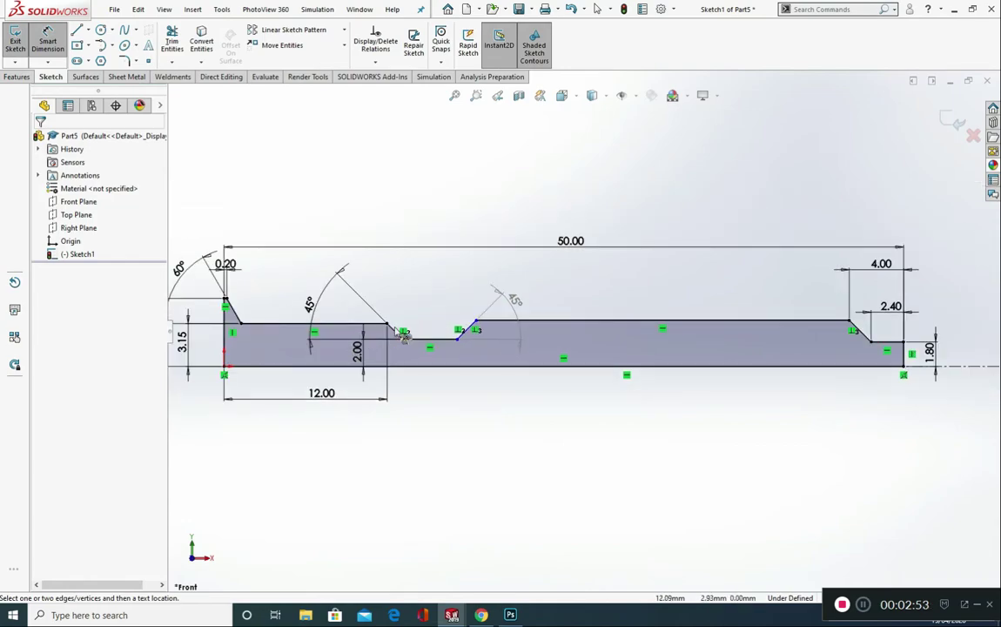
left_click(437, 344)
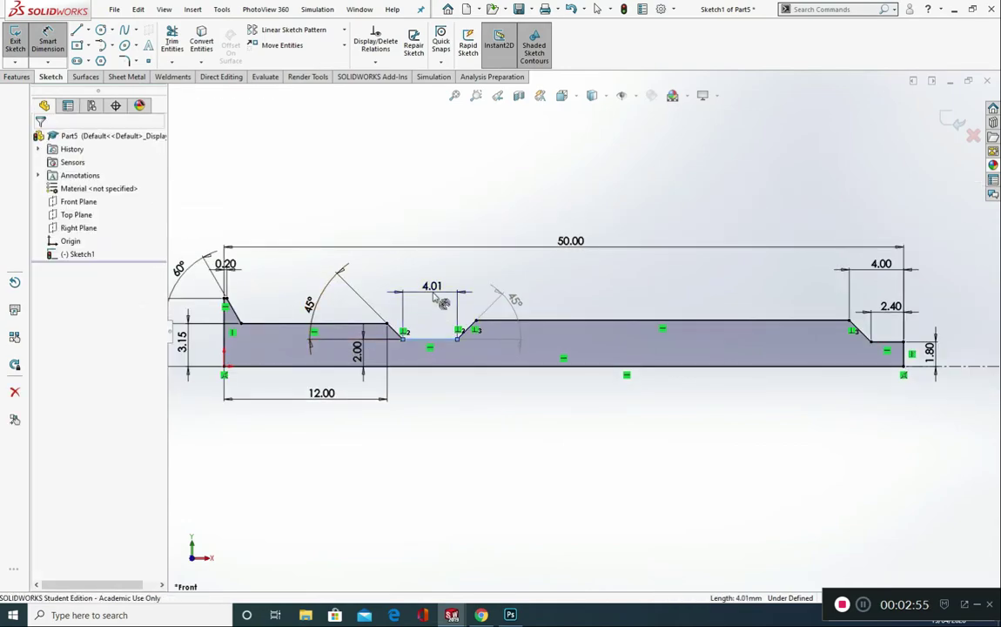
left_click(424, 295)
type("3")
key("Return")
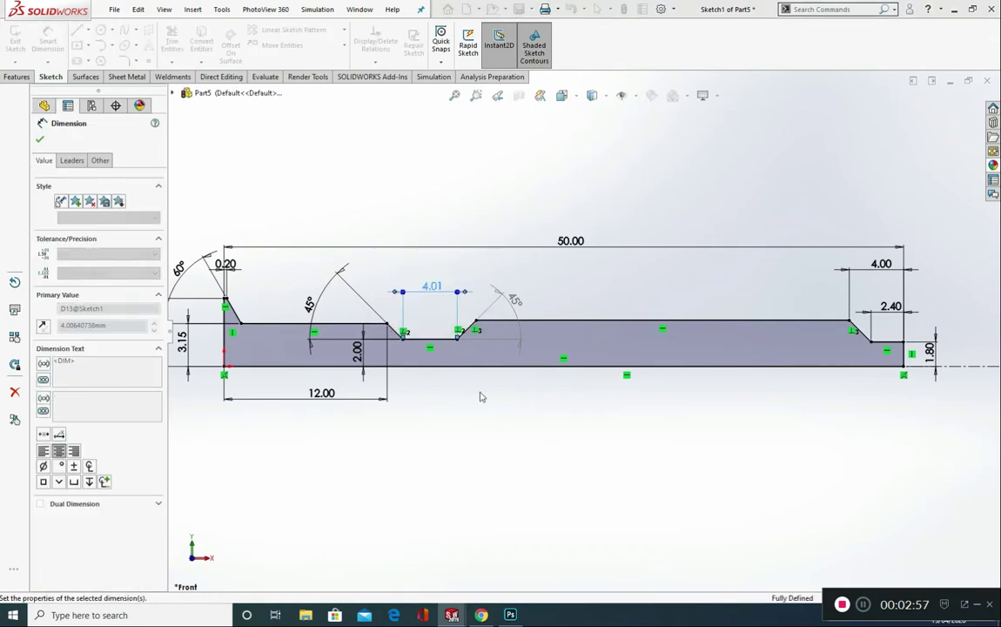
Finish dimensioning the screw's half-profile and exit the sketch
left_click(478, 442)
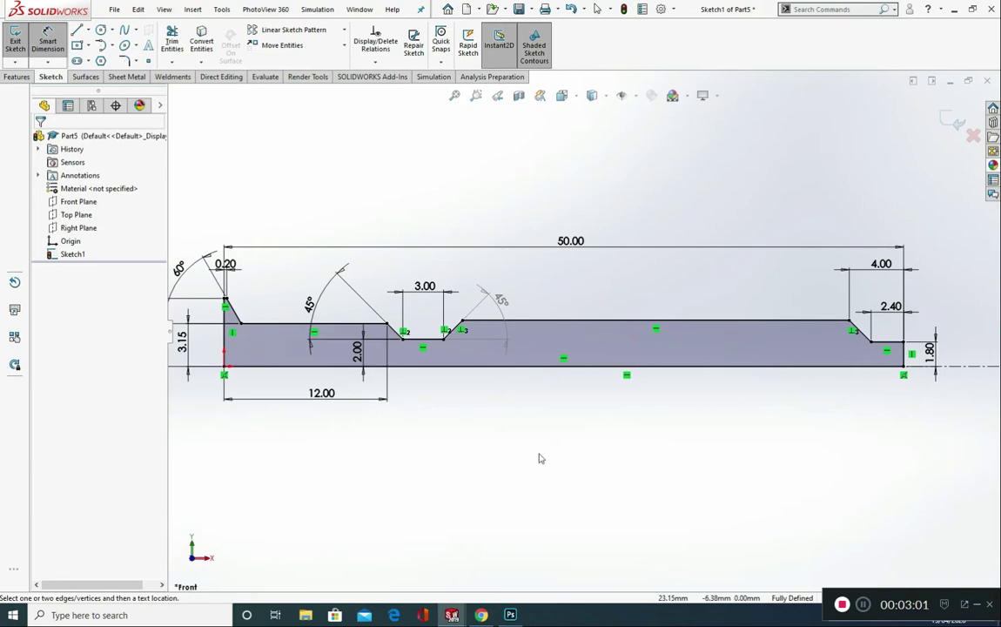
scroll(488, 478, "up", 2)
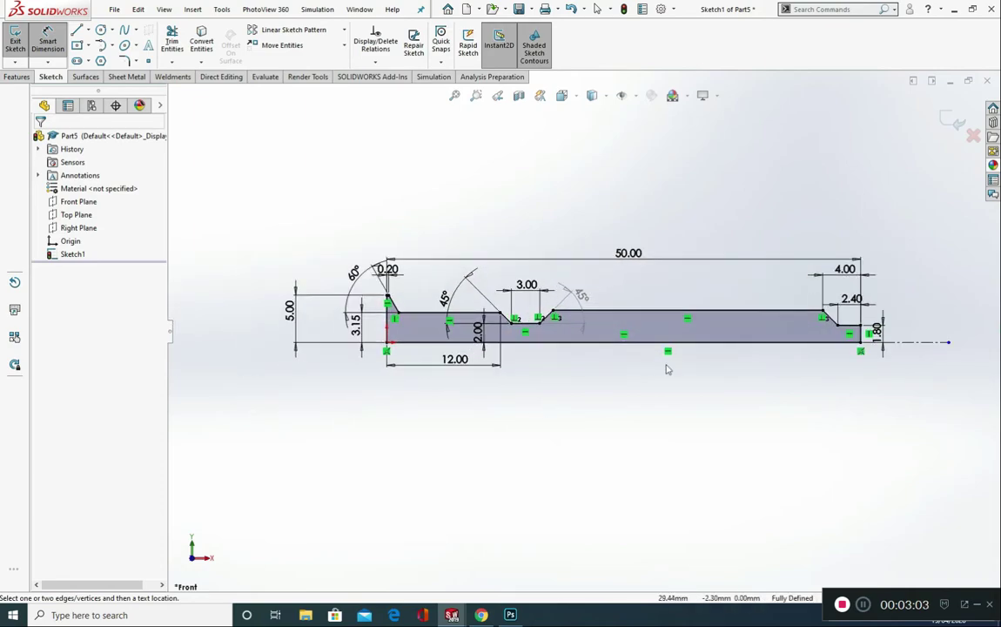
left_click(16, 78)
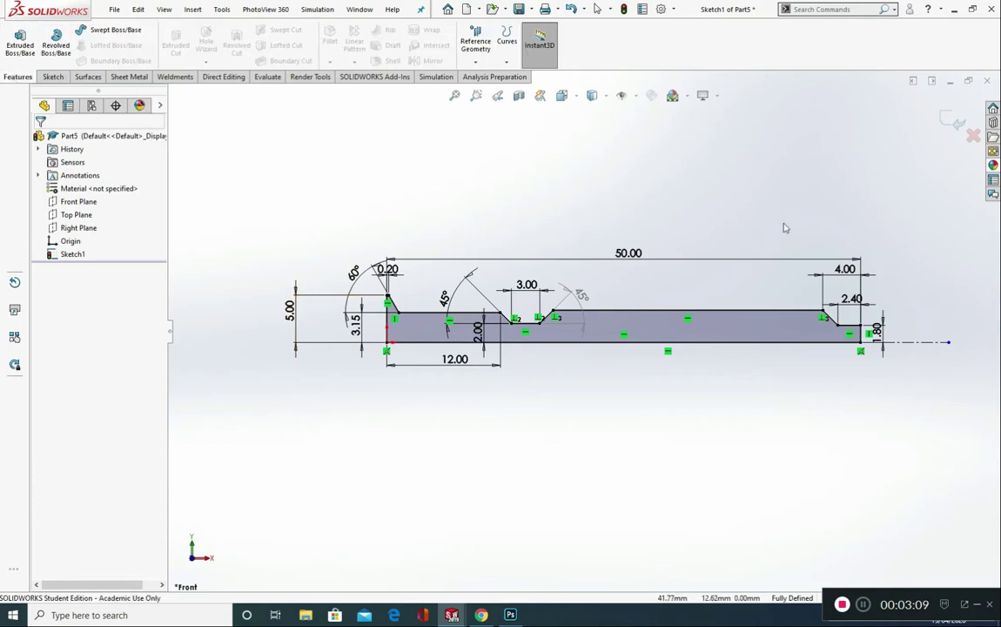
left_click(948, 122)
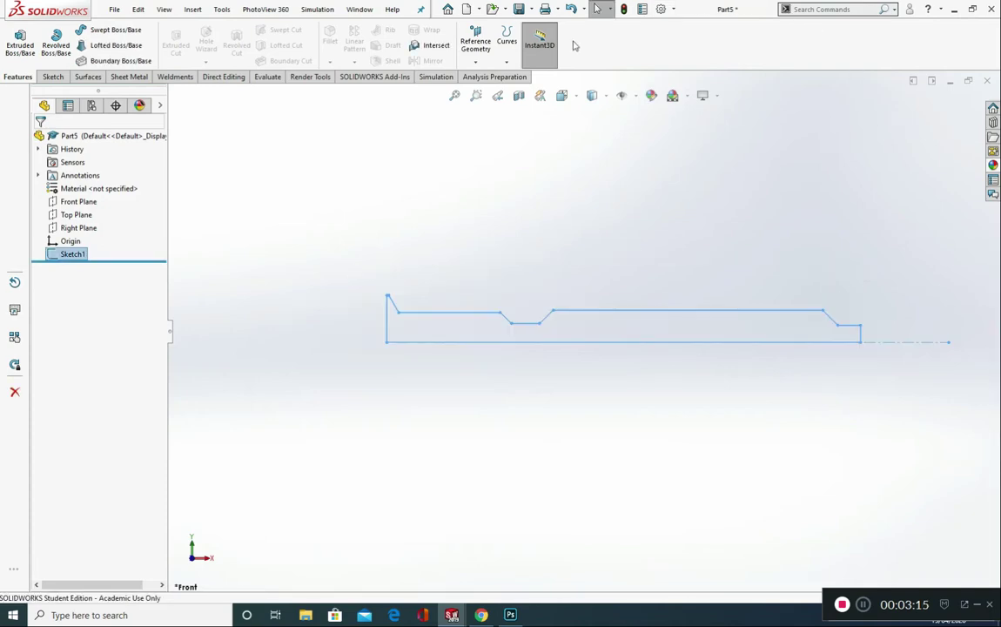
Revolve the half-profile 360° around the horizontal centerline, reselecting that centerline as the axis of revolution
left_click(56, 41)
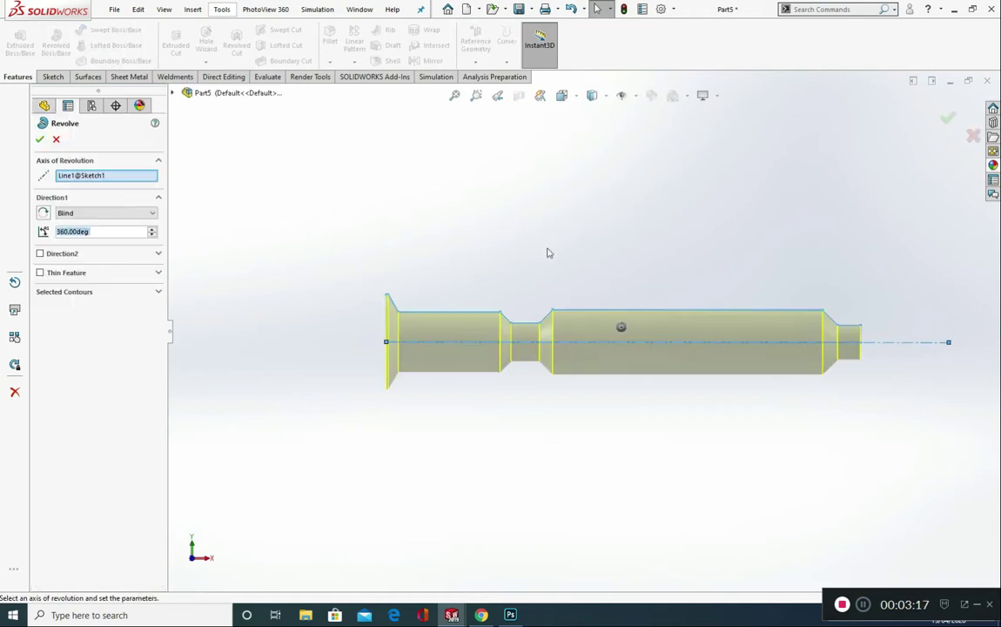
right_click(105, 175)
left_click(153, 183)
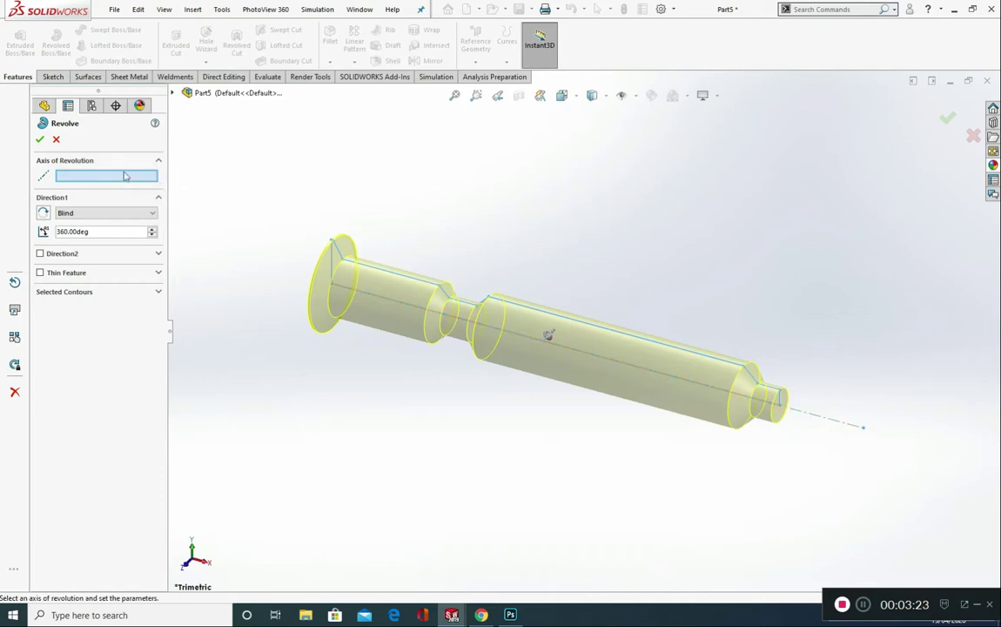
left_click(809, 420)
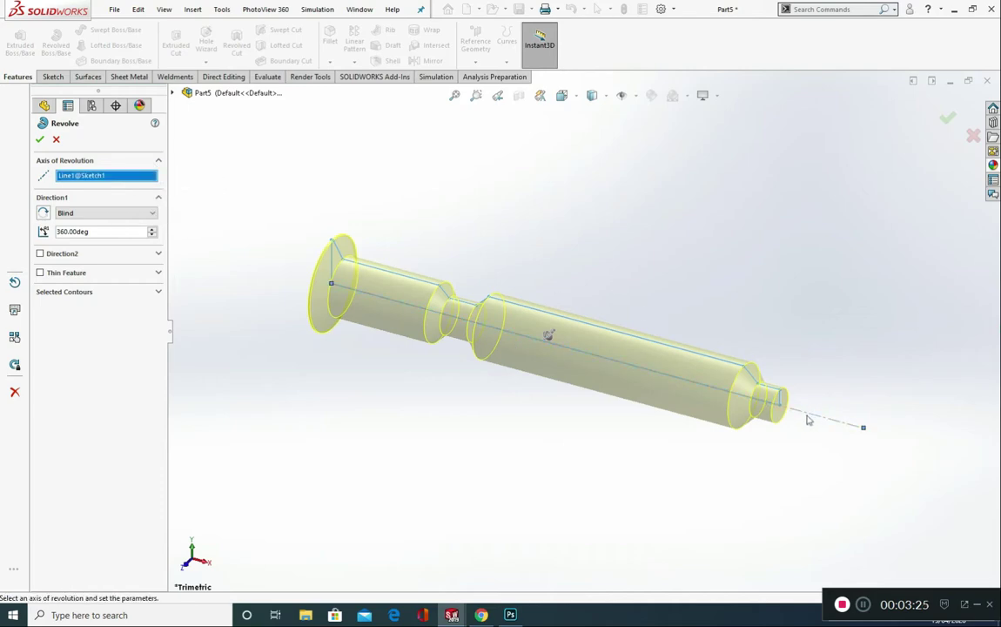
left_click(40, 140)
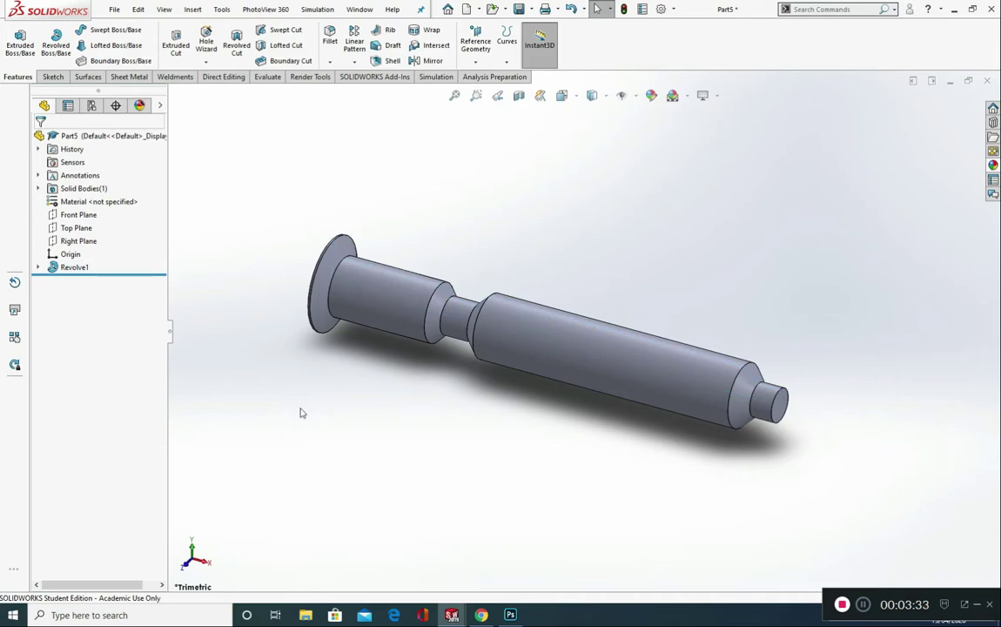
Examine the revolved screw body from the head and tip ends, and return to the isometric view
middle_click_drag(329, 383, 524, 404)
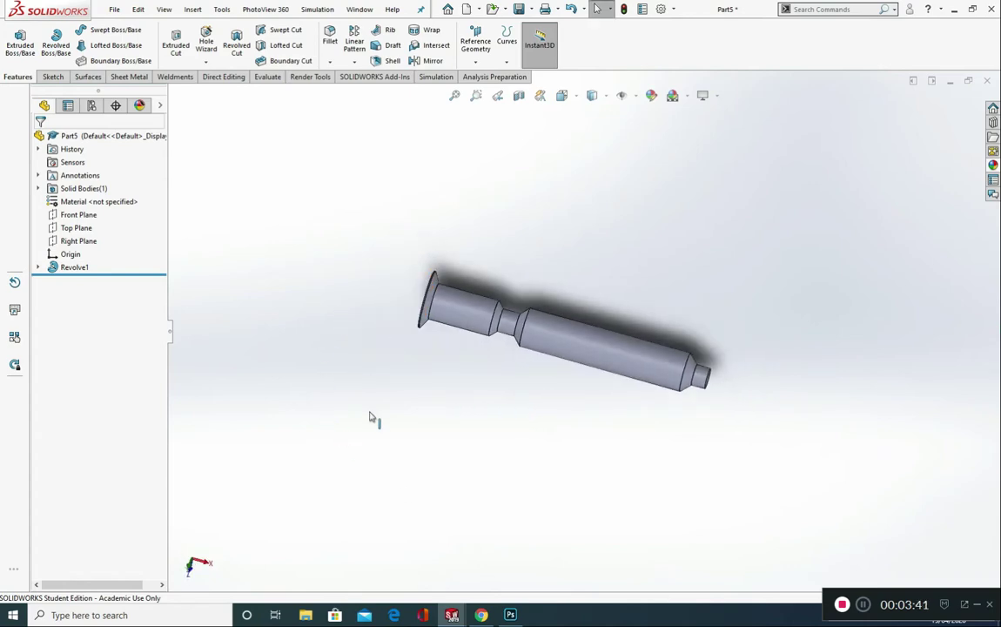
middle_click_drag(390, 356, 461, 340)
scroll(456, 342, "down", 3)
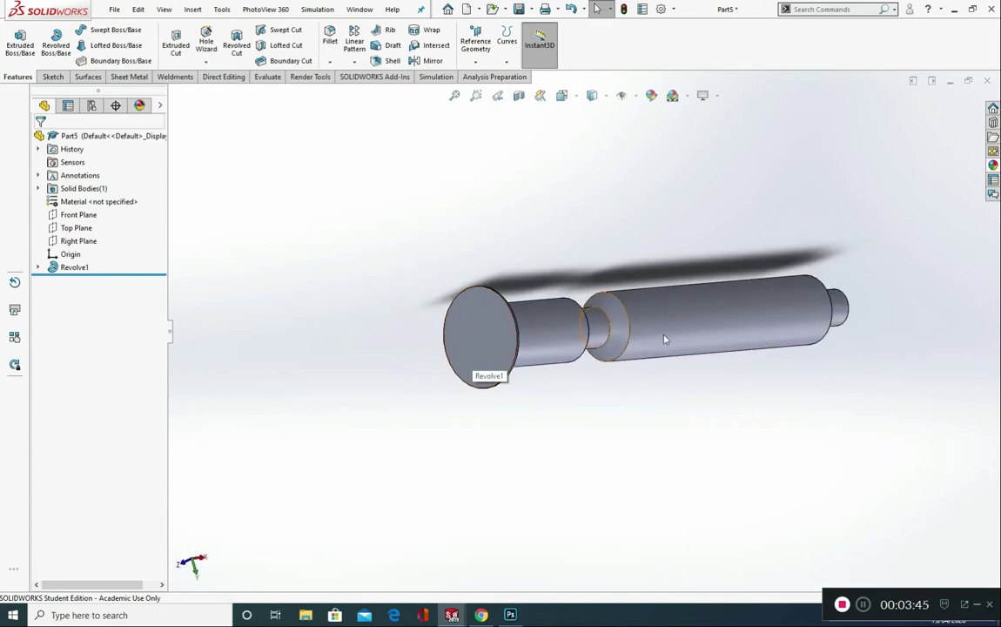
middle_click_drag(661, 338, 586, 359)
middle_click_drag(857, 365, 900, 376)
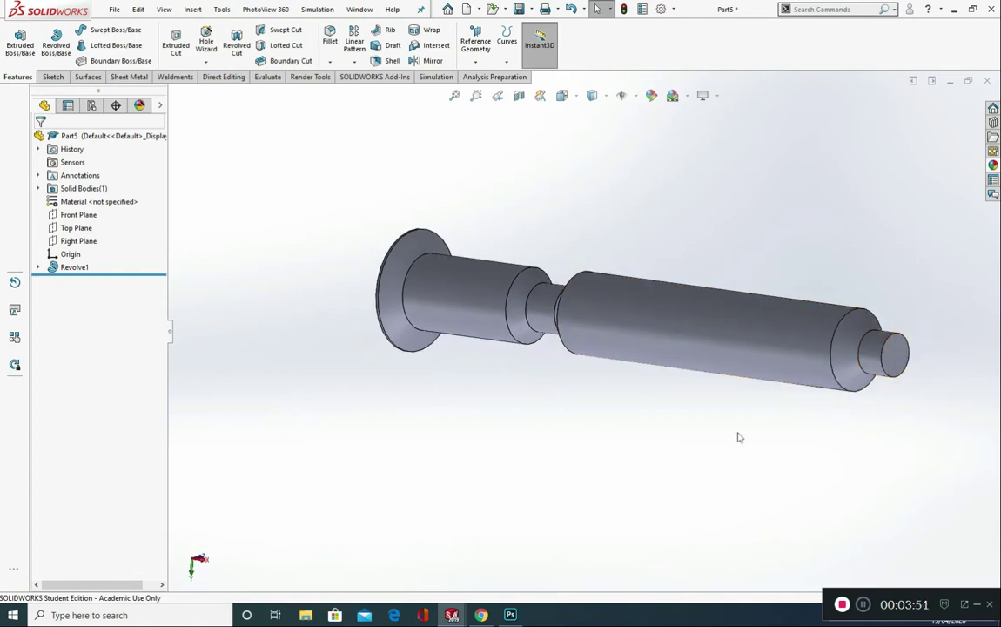
key("ctrl+7")
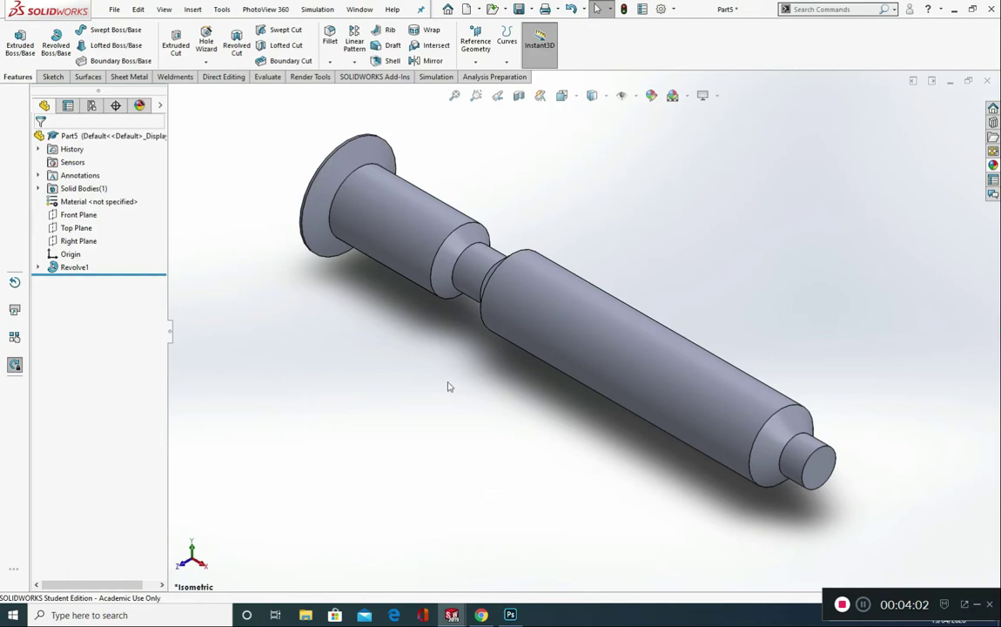
Start a new sketch on the Front Plane, viewed normal to it, with the Centerline tool
left_click(78, 214)
left_click(151, 195)
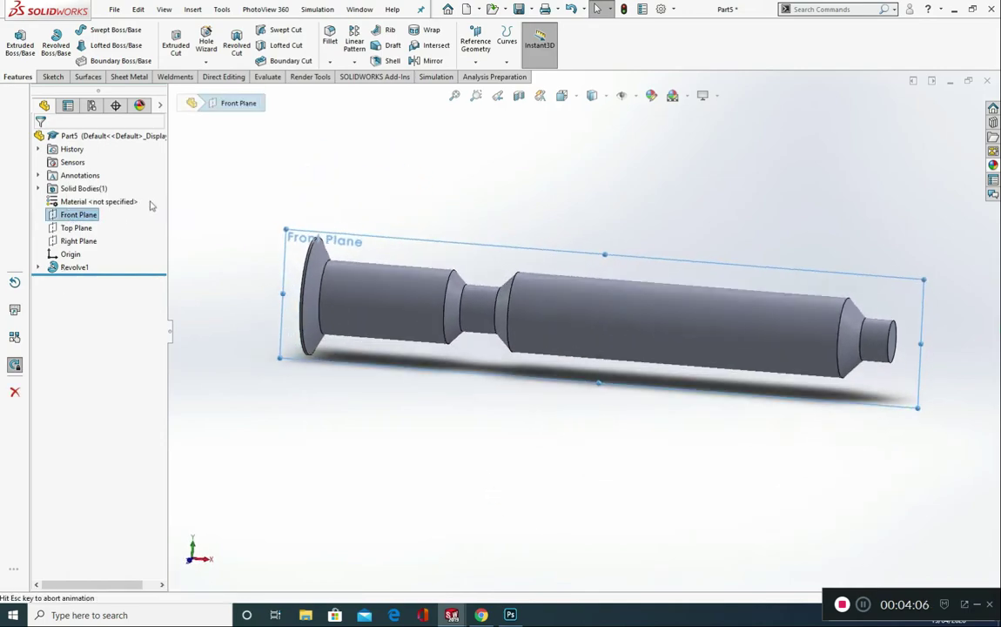
left_click(53, 76)
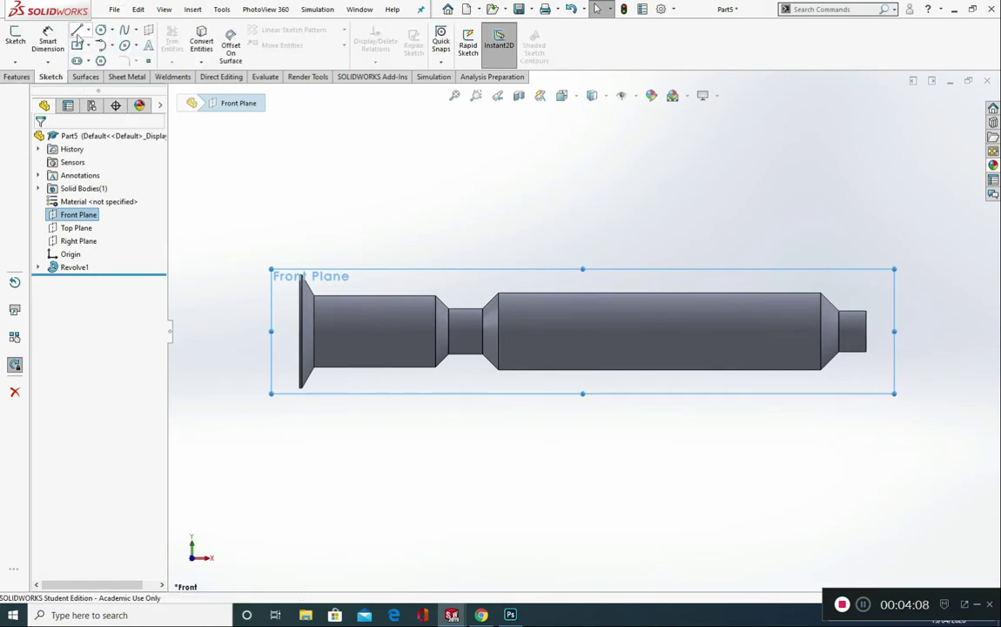
left_click(88, 31)
left_click(103, 59)
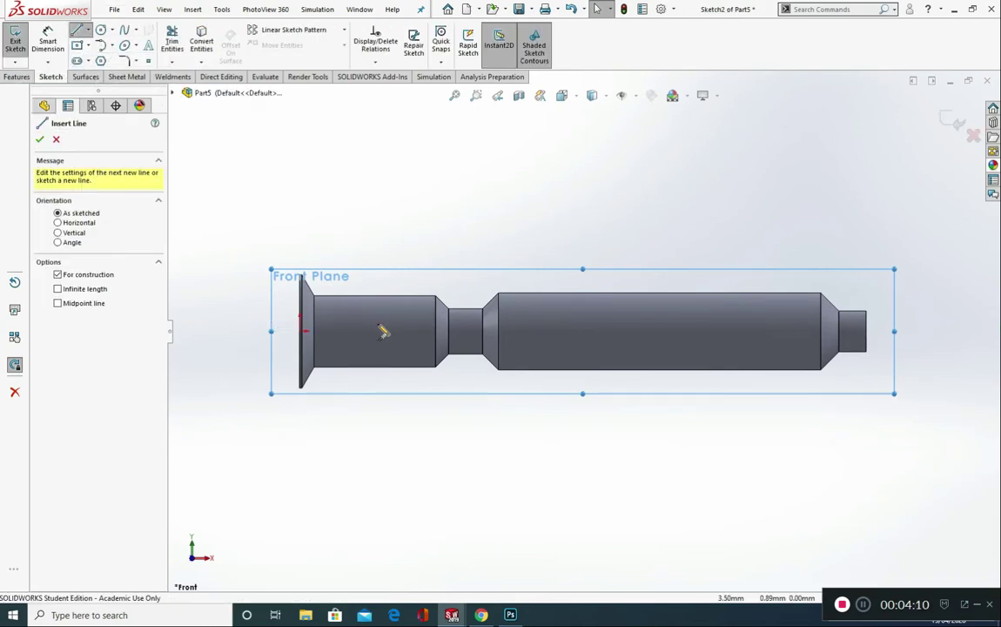